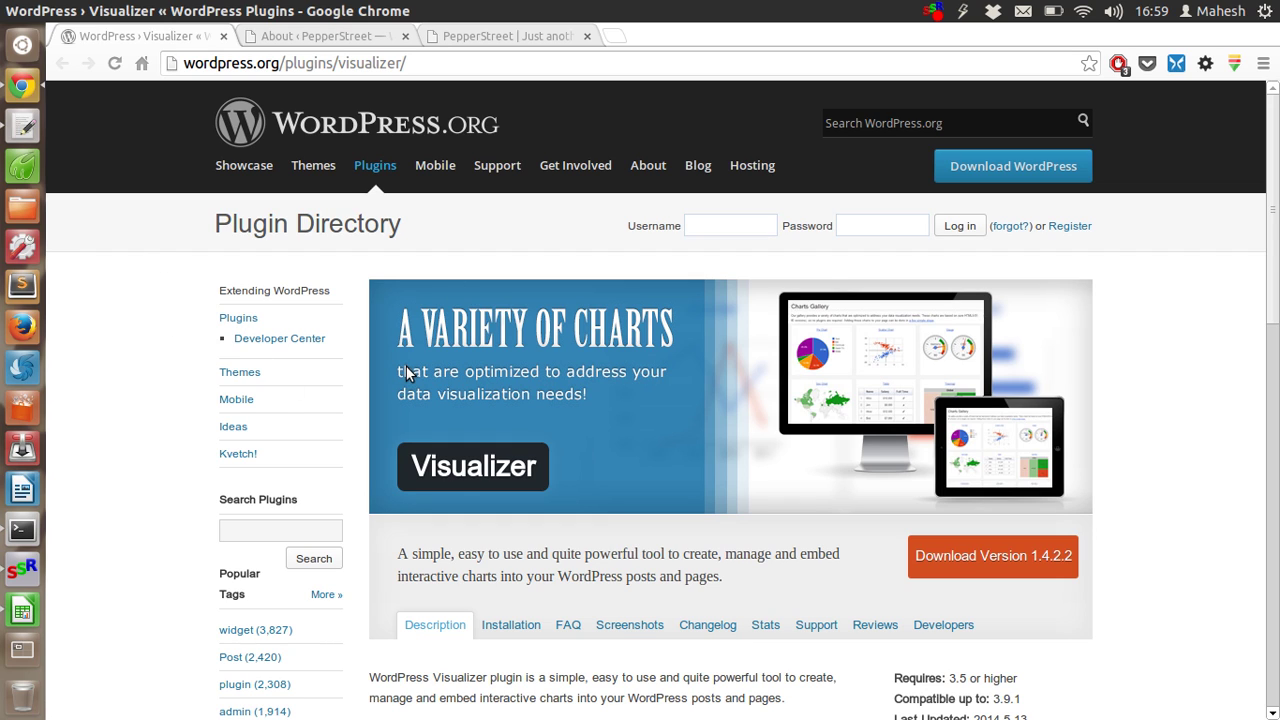
- Search the admin plugin directory for 'visualizer' and start installing the Visualizer plugin
left_click(318, 36)
type("visualizer")
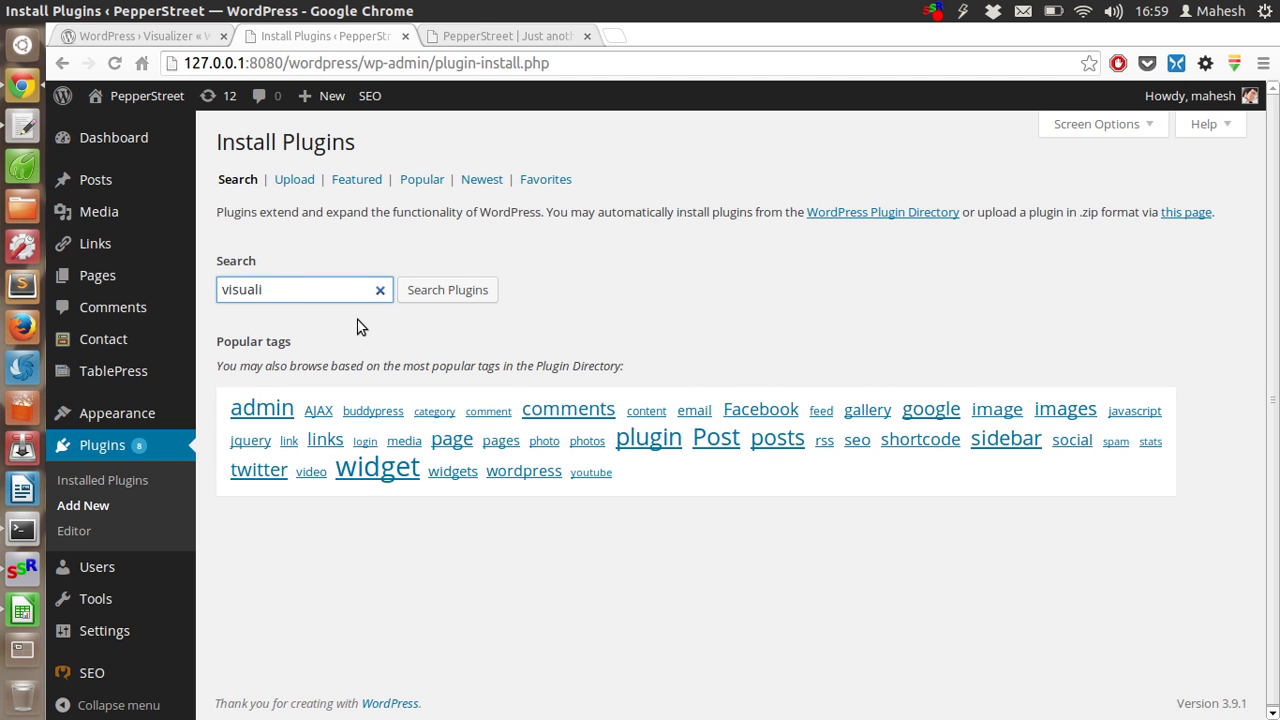
key("Return")
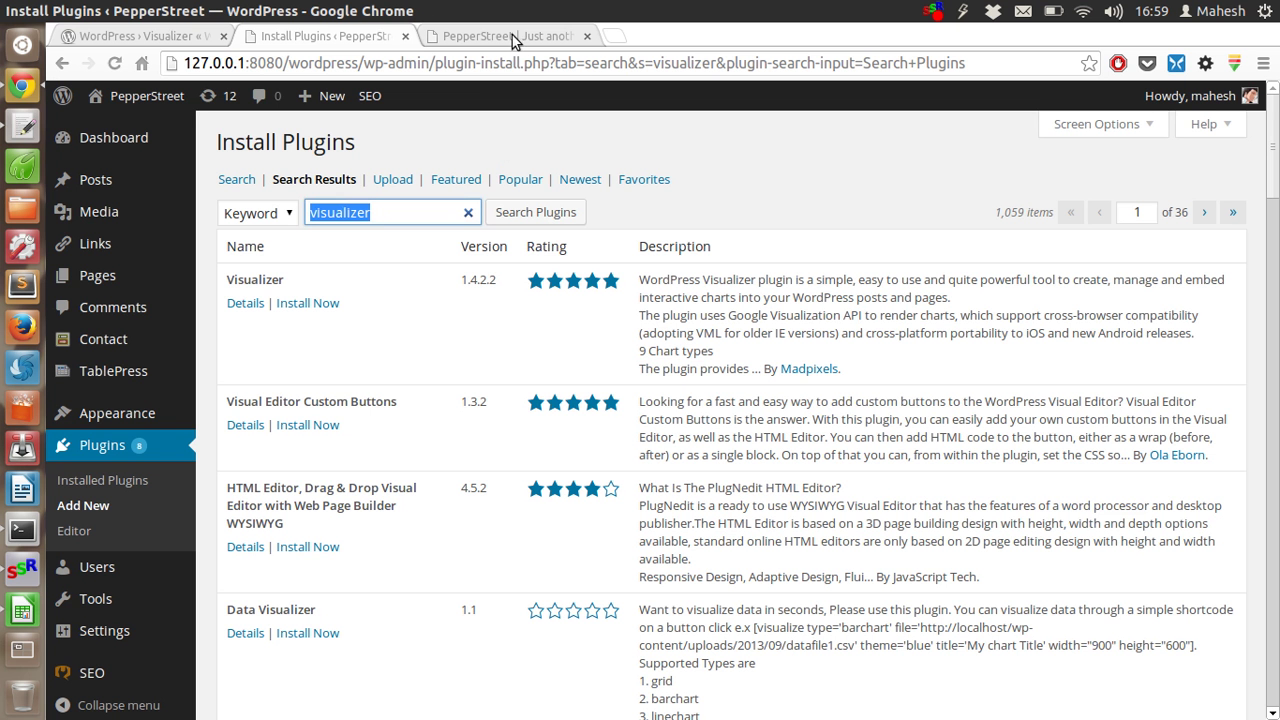
left_click(300, 303)
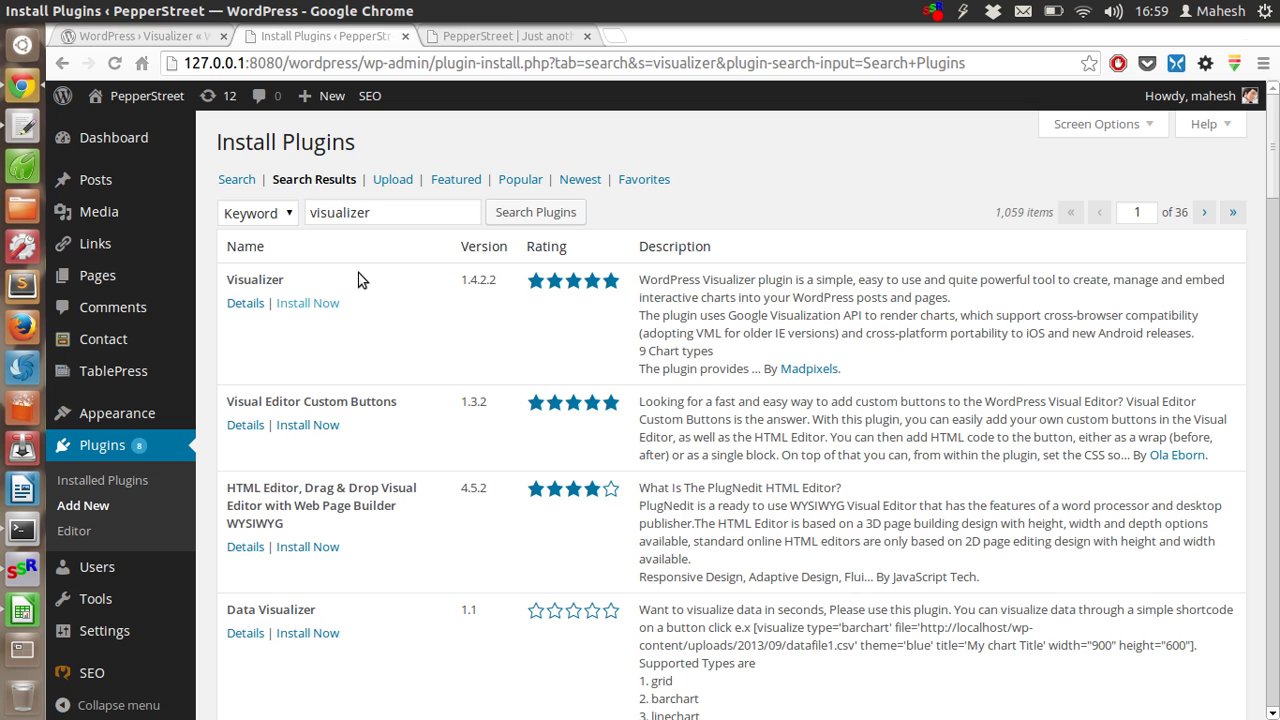
- Confirm the Visualizer installation, then scroll the site's front page down to the sample post
left_click(785, 426)
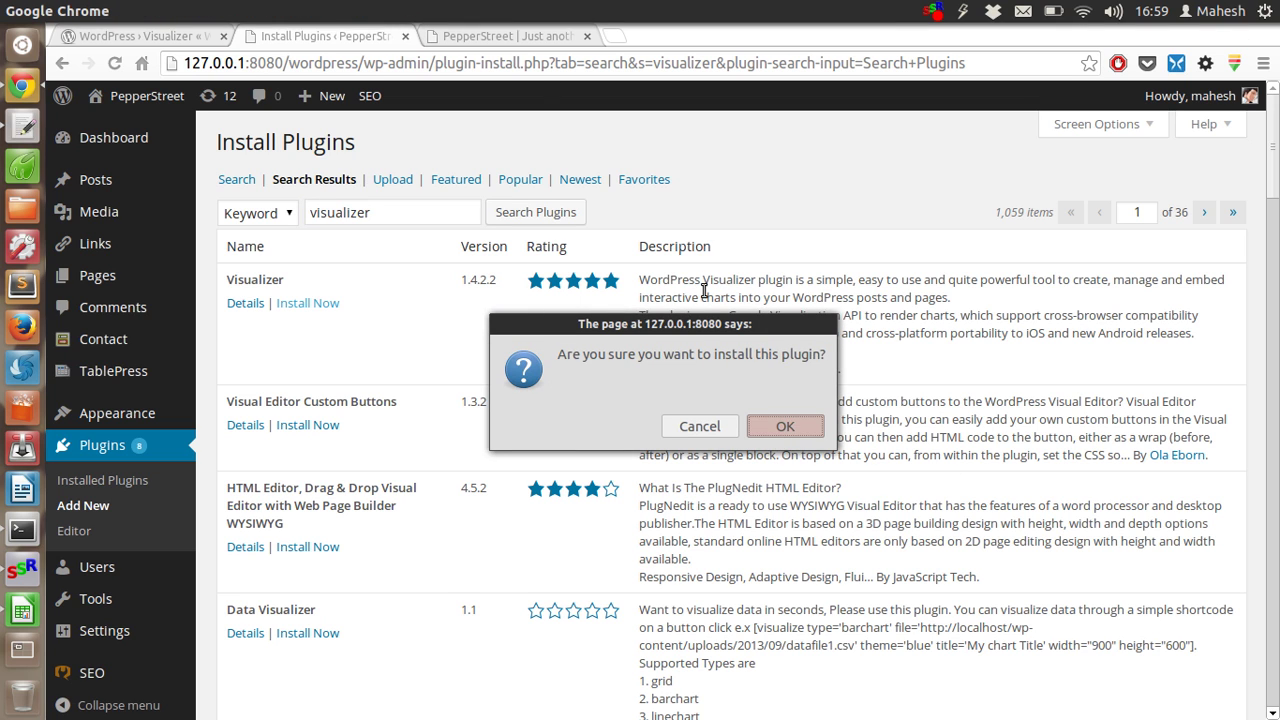
left_click(503, 38)
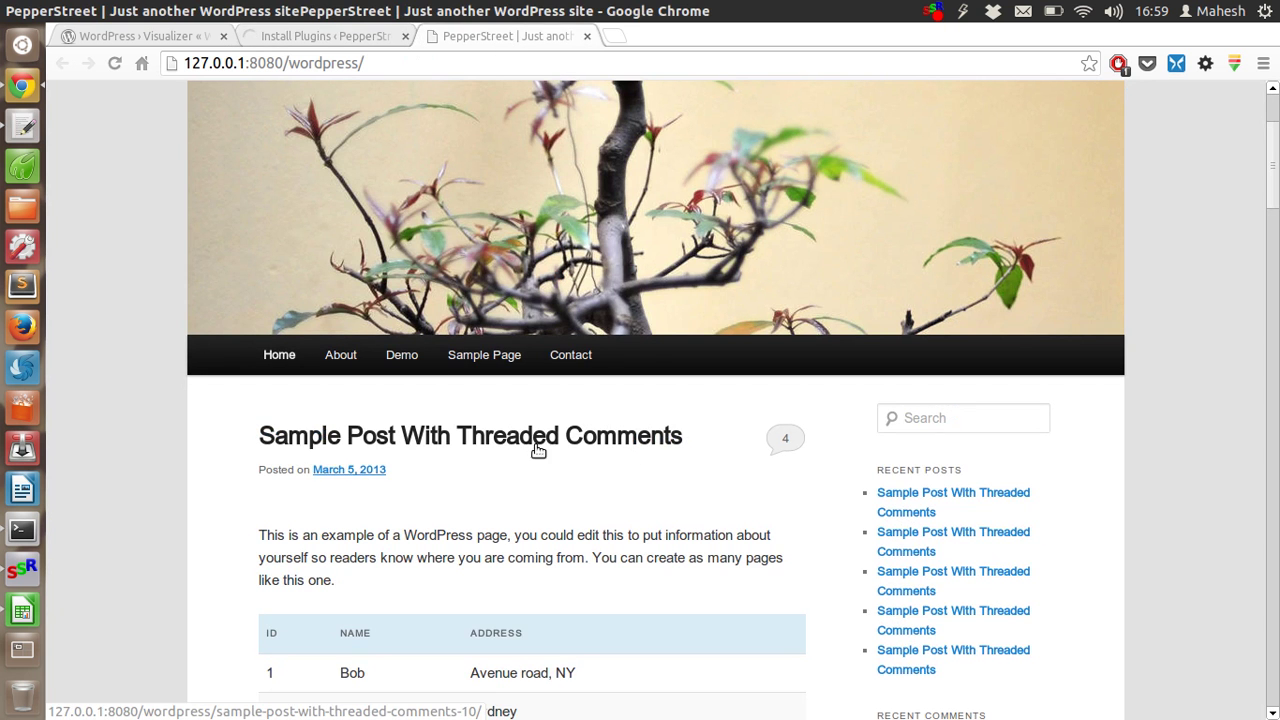
scroll(251, 437, "down", 2)
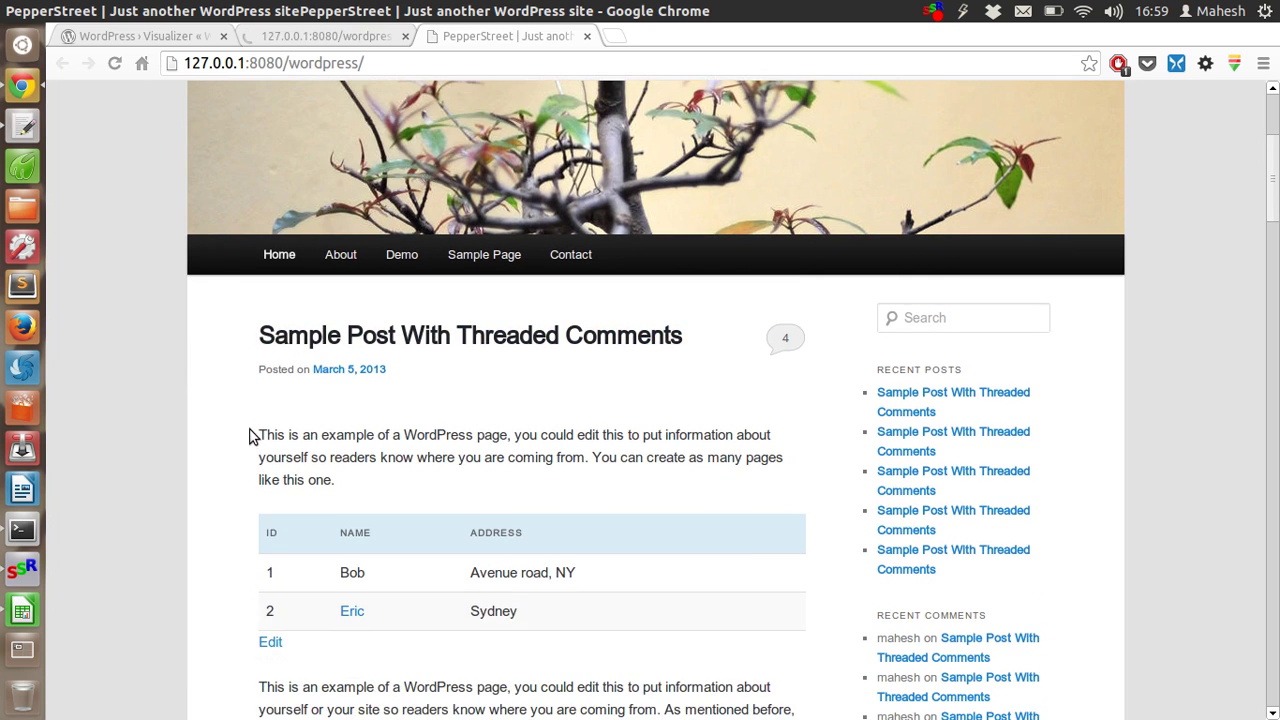
scroll(255, 430, "down", 2)
scroll(251, 339, "down", 6)
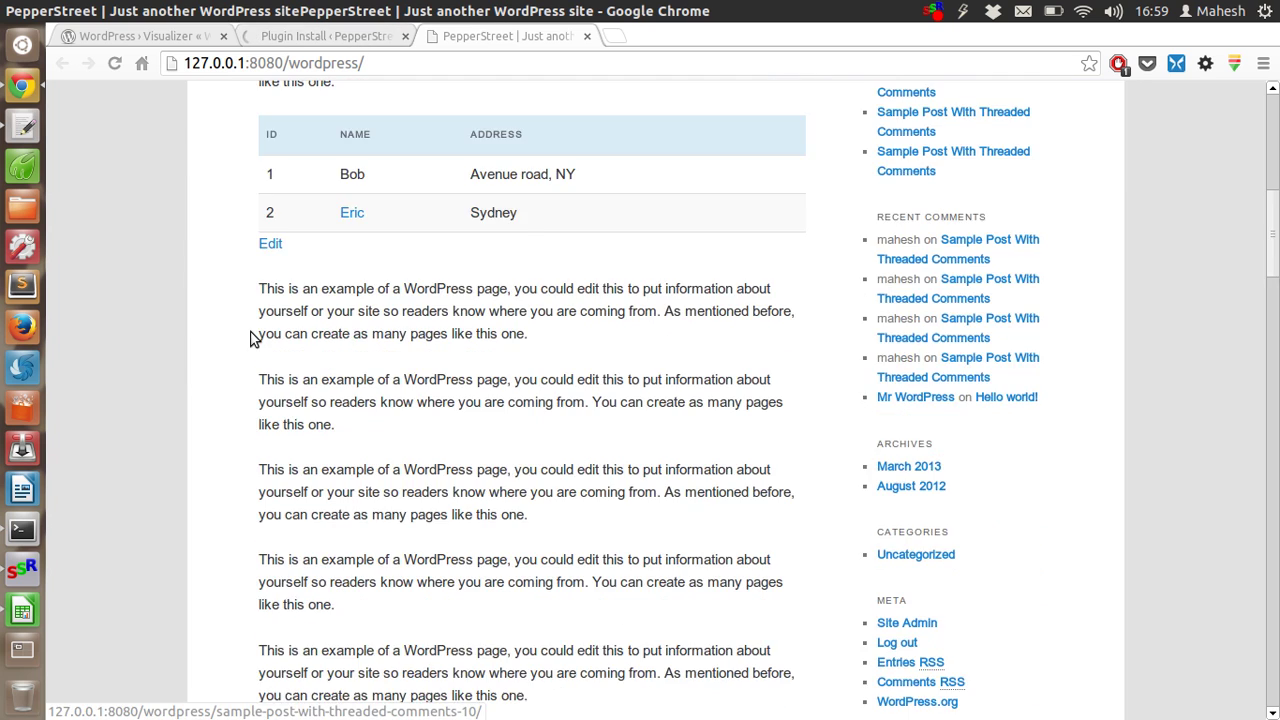
scroll(251, 339, "down", 4)
scroll(251, 339, "down", 4)
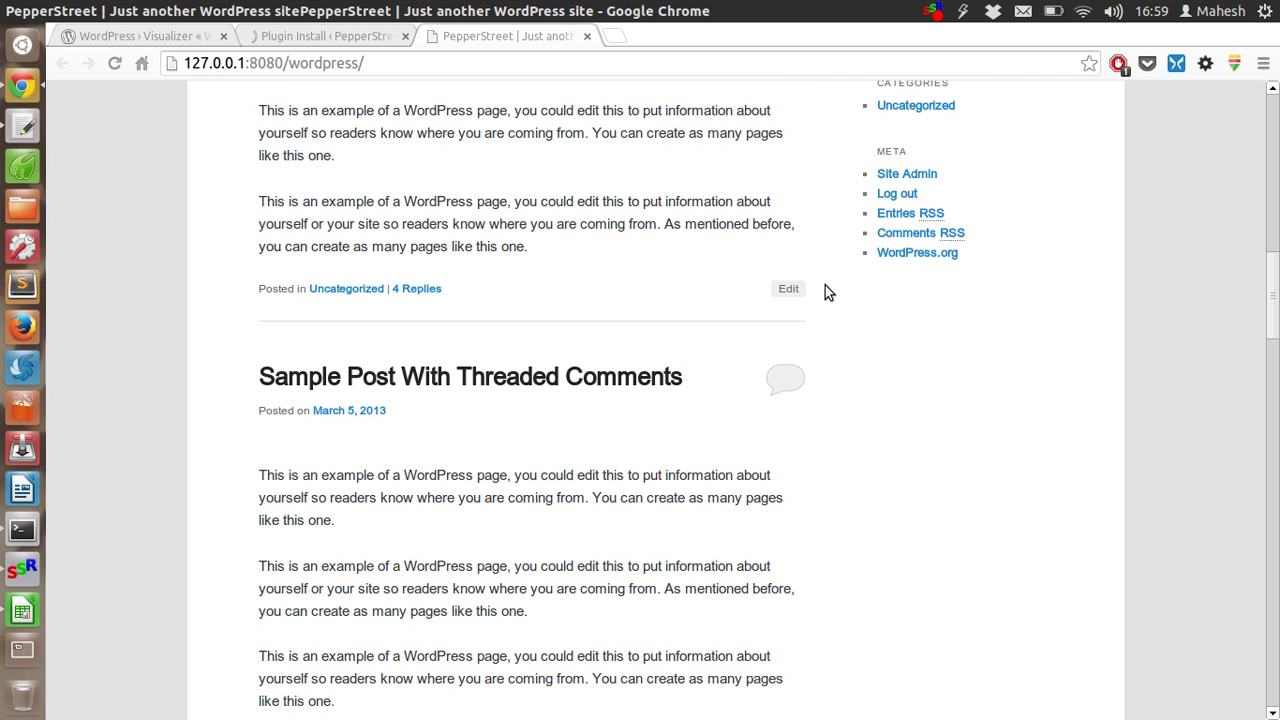
- Open 'Sample Post With Threaded Comments' for editing after checking the install progress
left_click(788, 291)
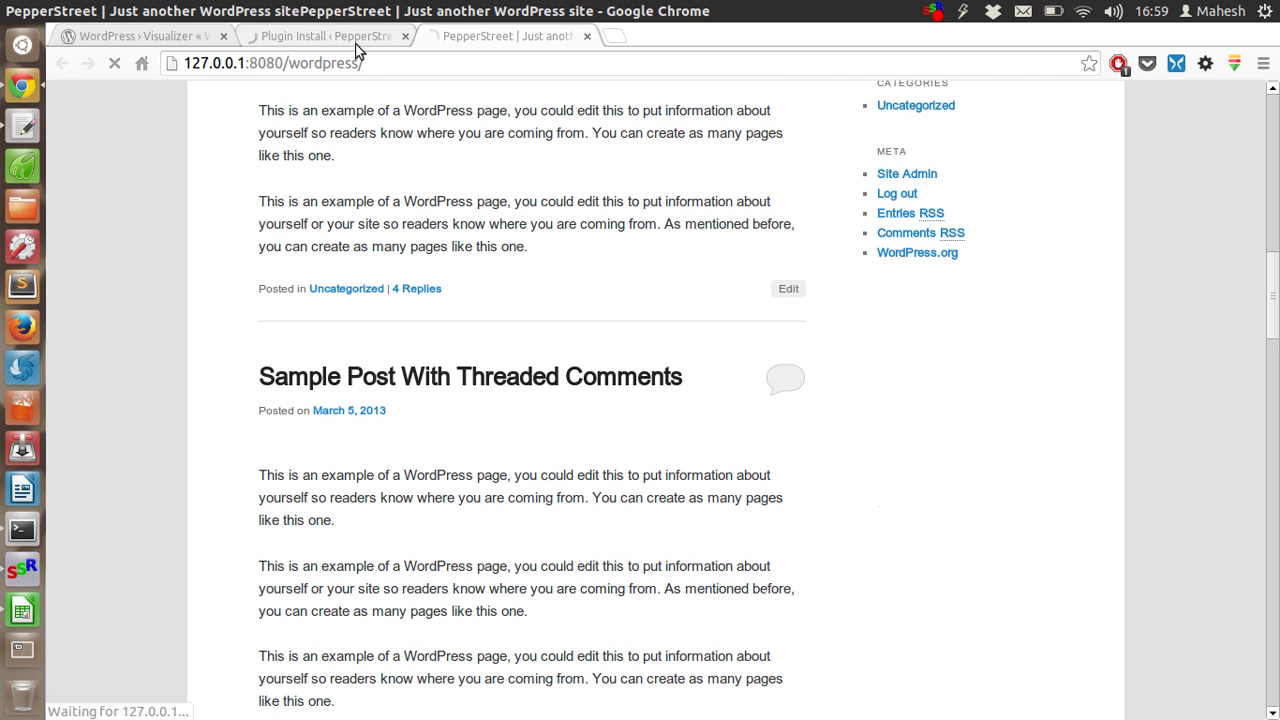
left_click(340, 36)
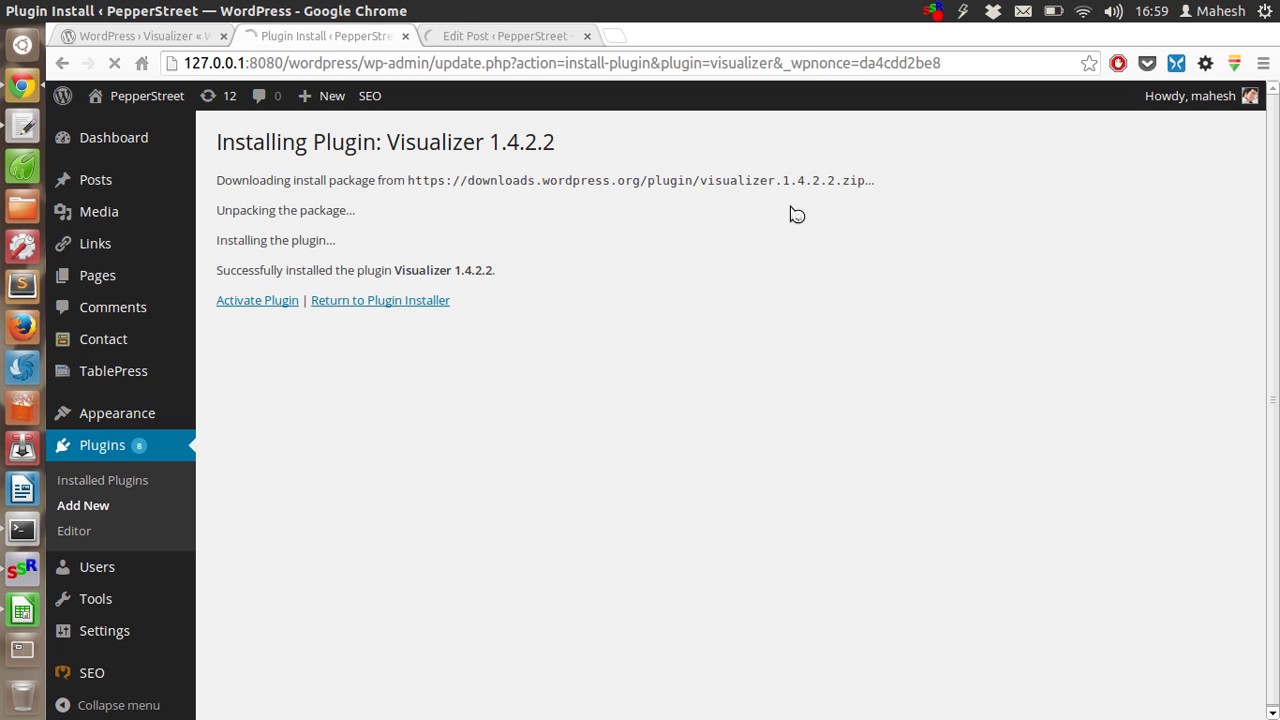
left_click(485, 35)
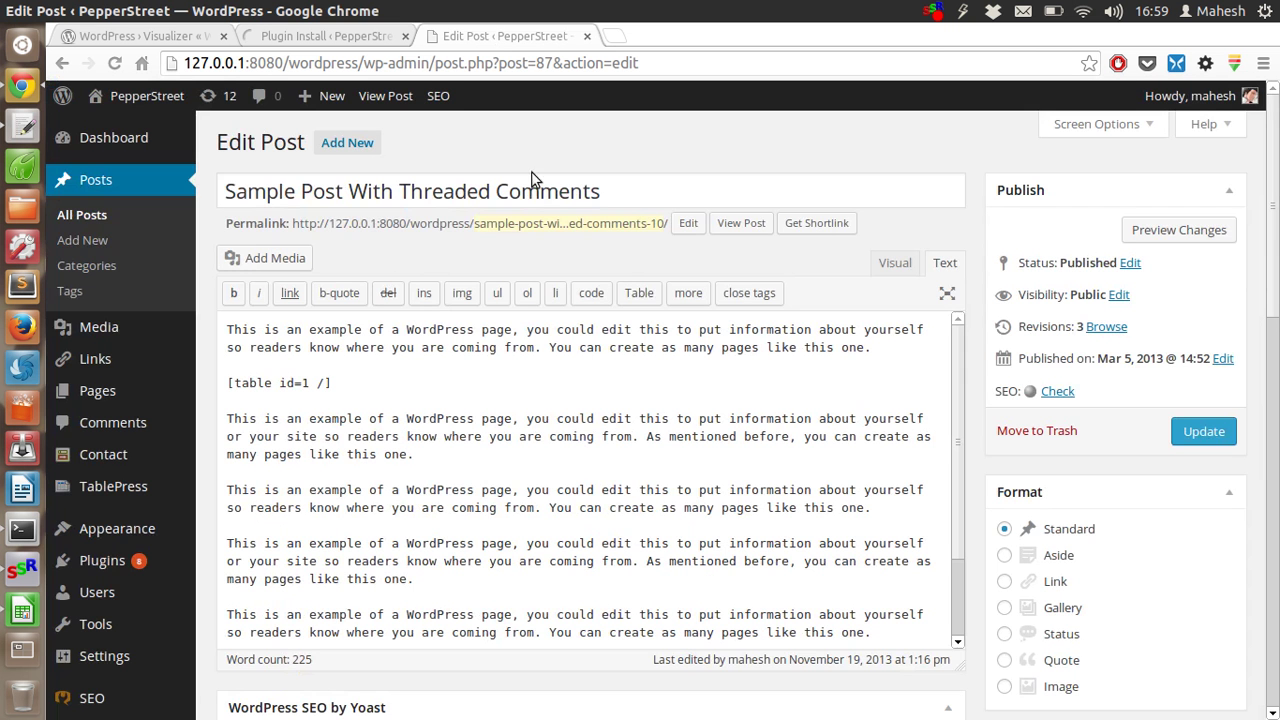
left_click(107, 218)
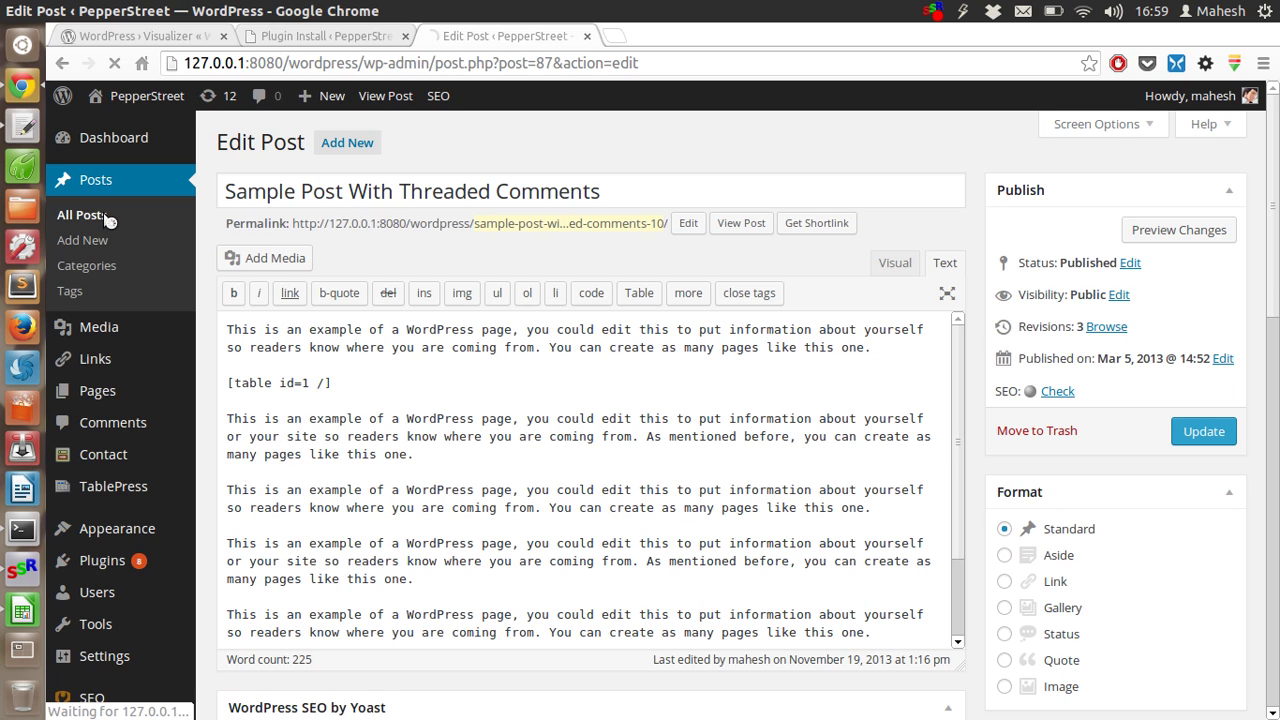
- Activate the installed Visualizer plugin and review the Plugins list
left_click(326, 36)
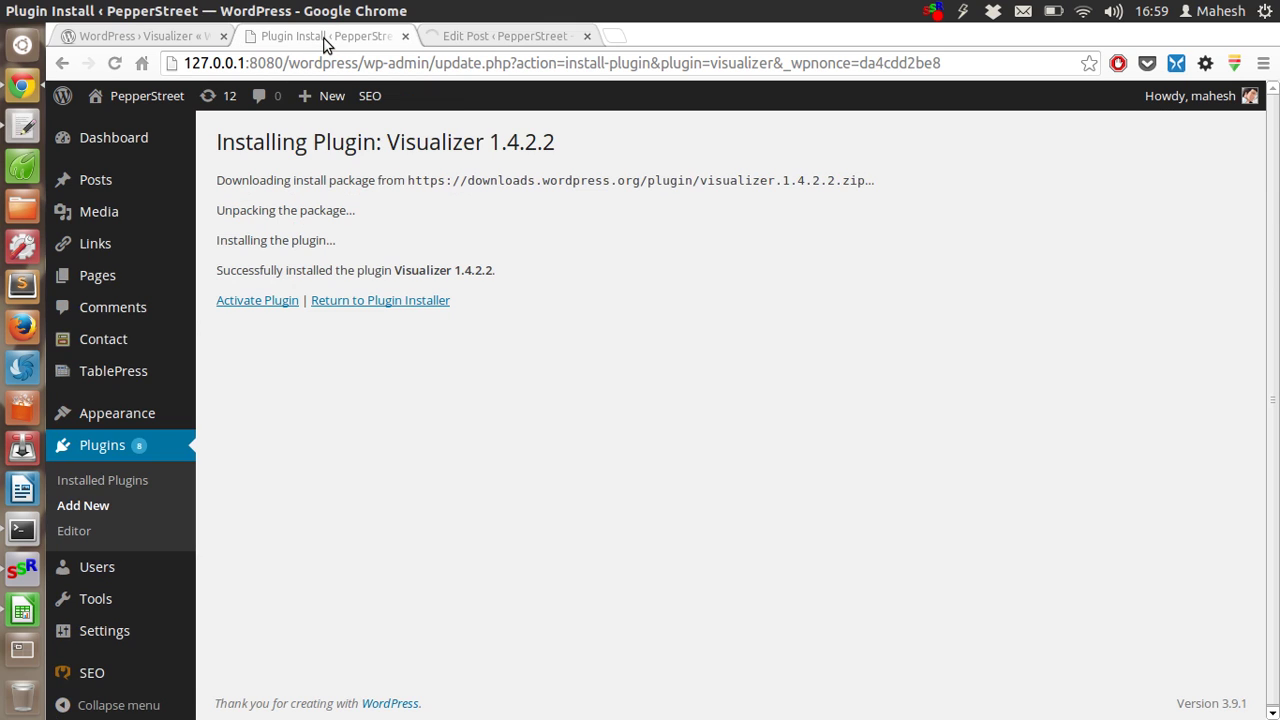
left_click(276, 302)
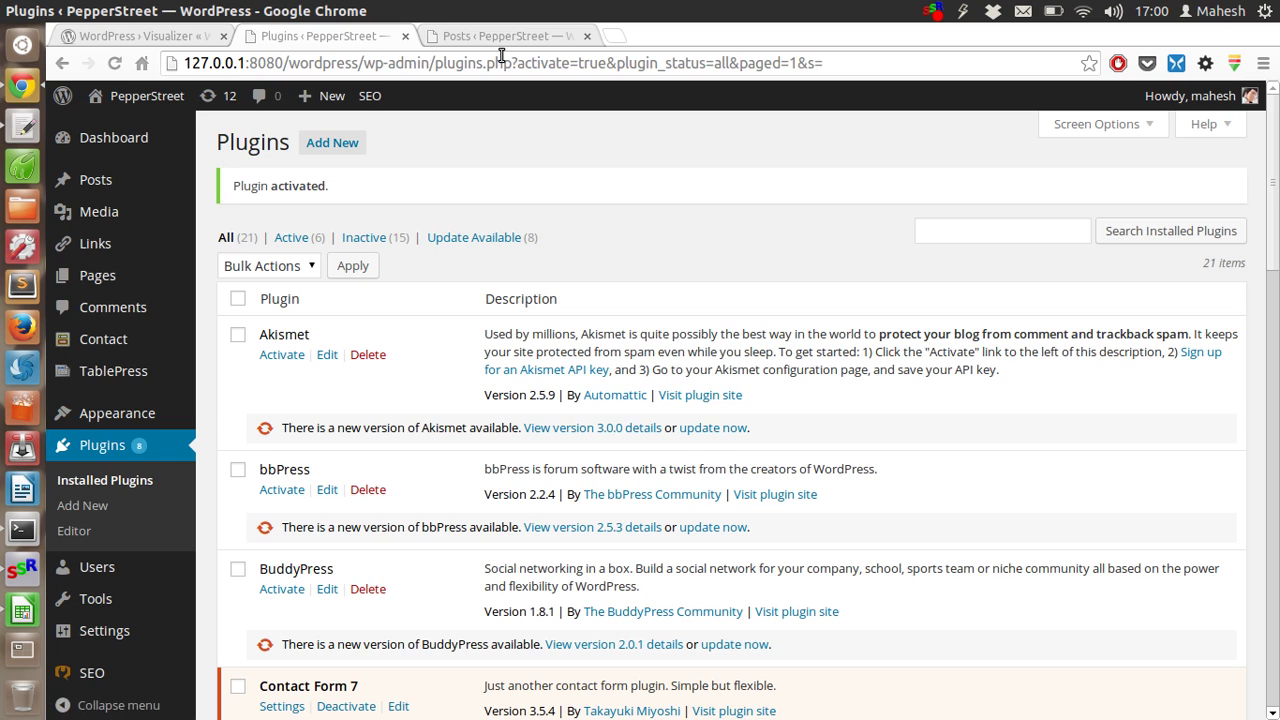
scroll(577, 265, "down", 3)
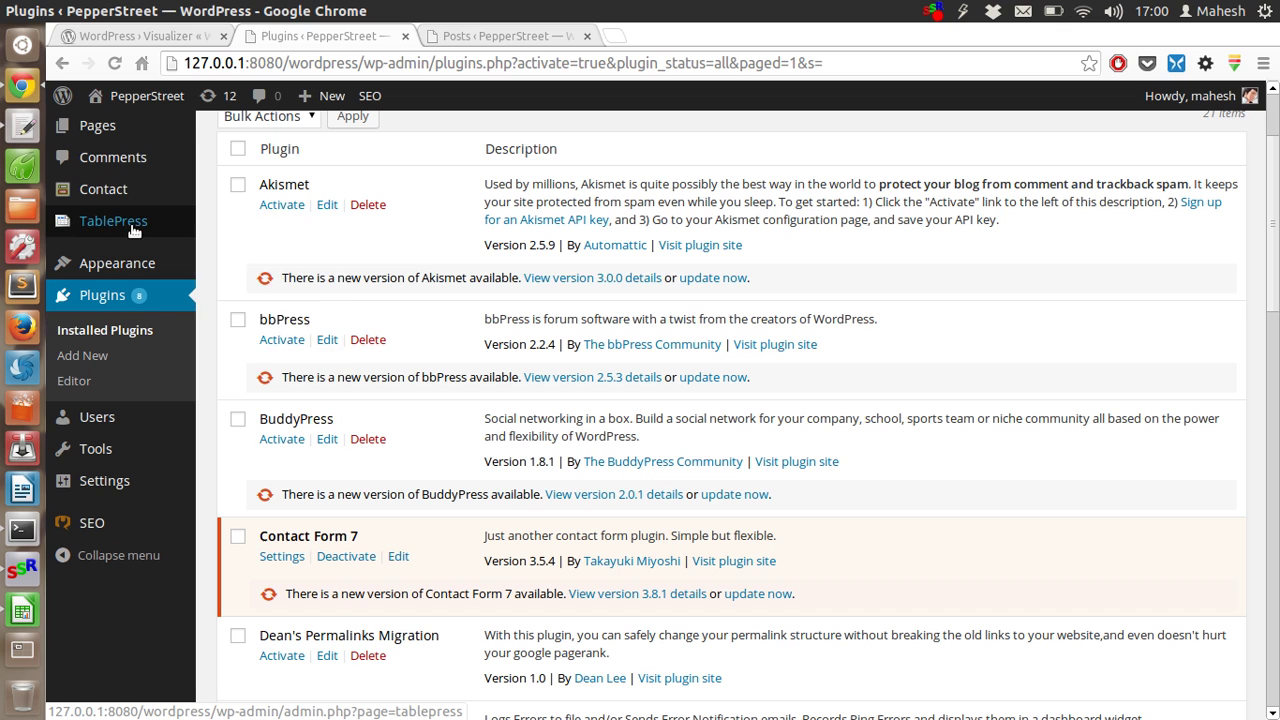
scroll(140, 164, "up", 3)
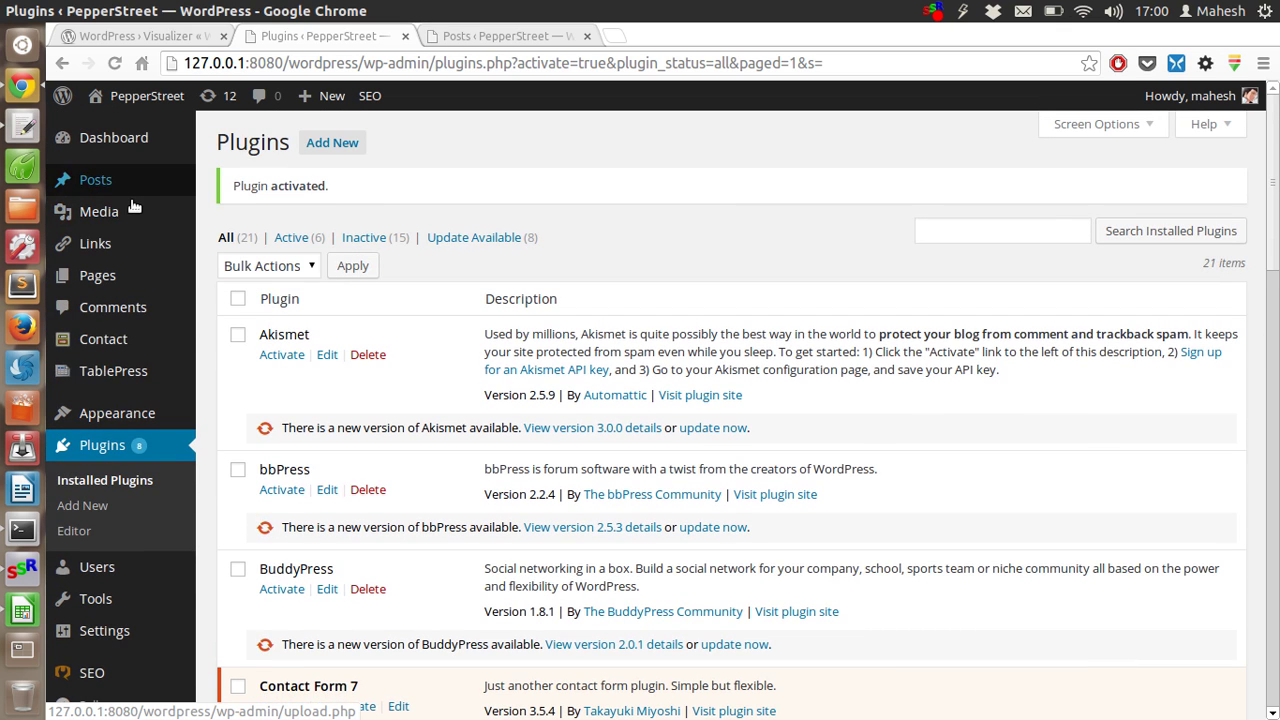
- Open the Visualizer Library and add a new chart to browse the chart-type grid
mouse_move(99, 211)
left_click(276, 266)
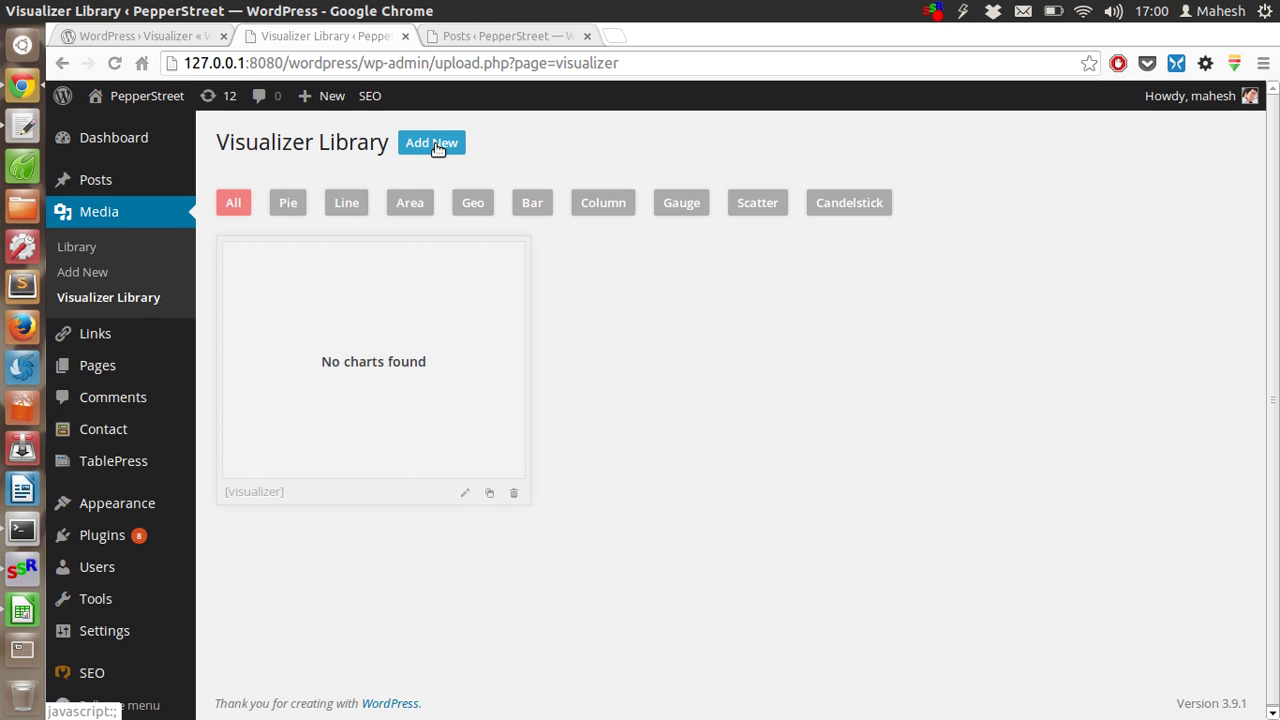
left_click(437, 148)
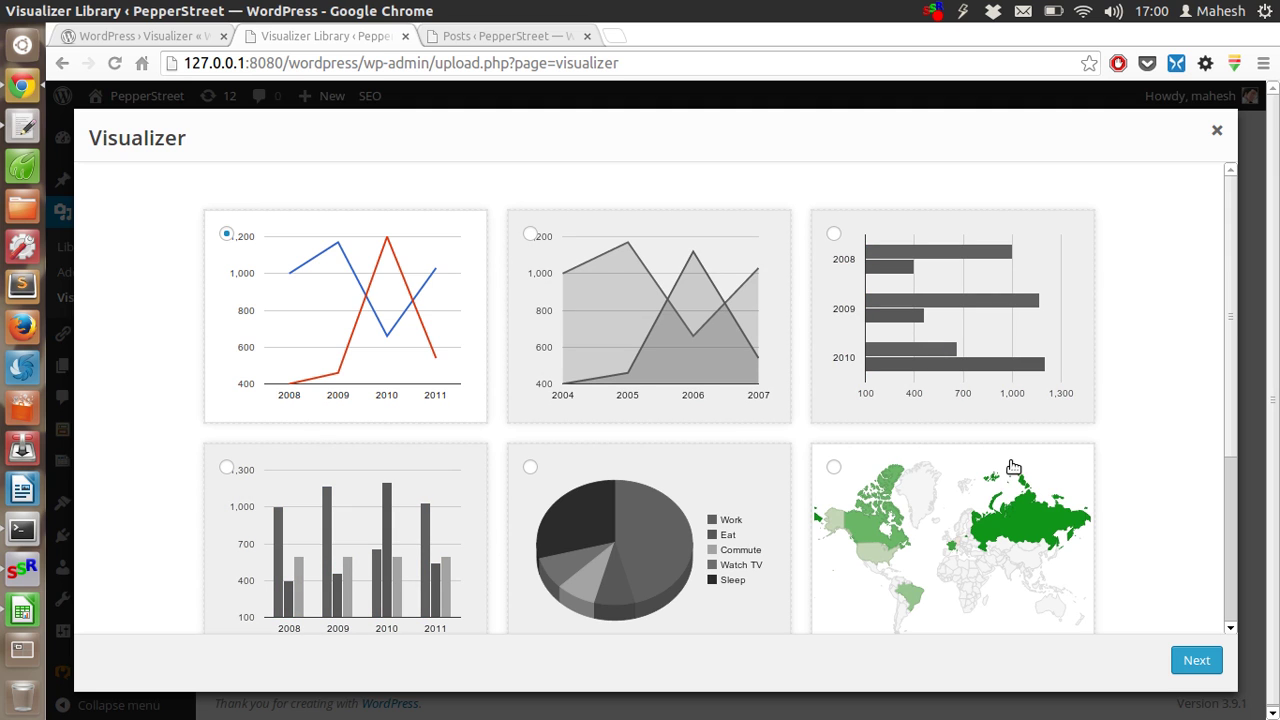
scroll(1013, 467, "down", 3)
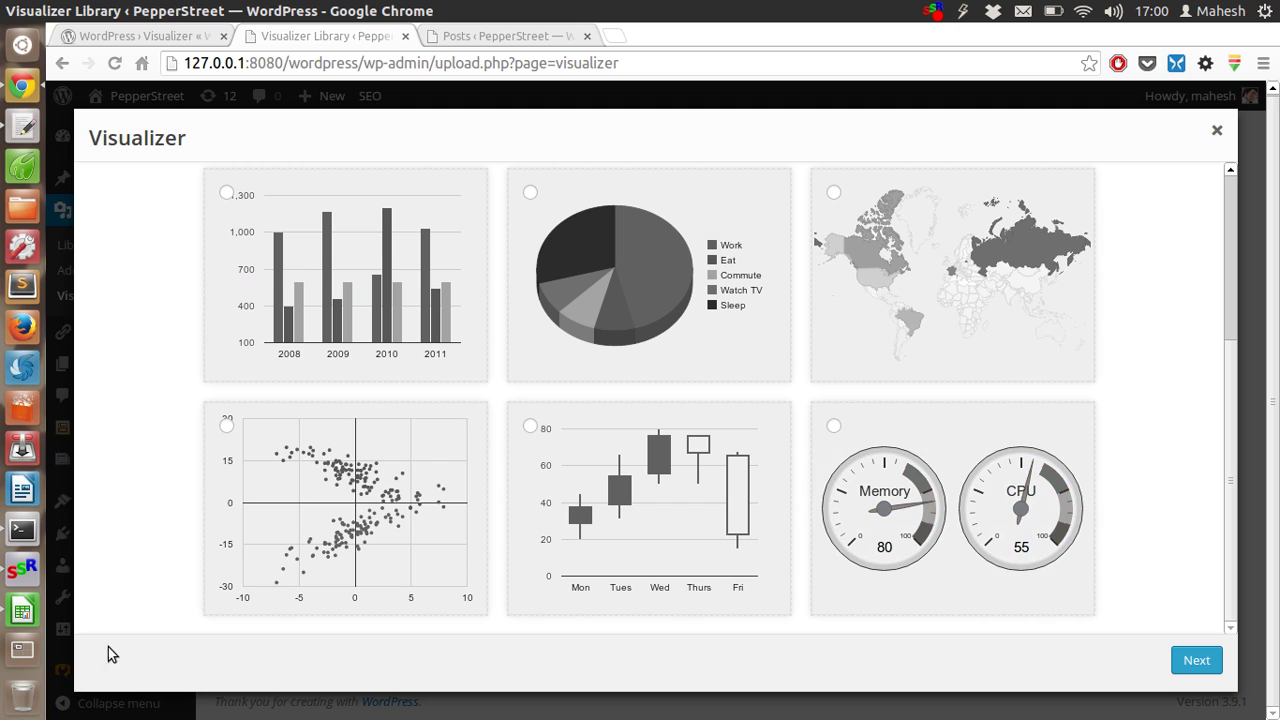
left_click(22, 612)
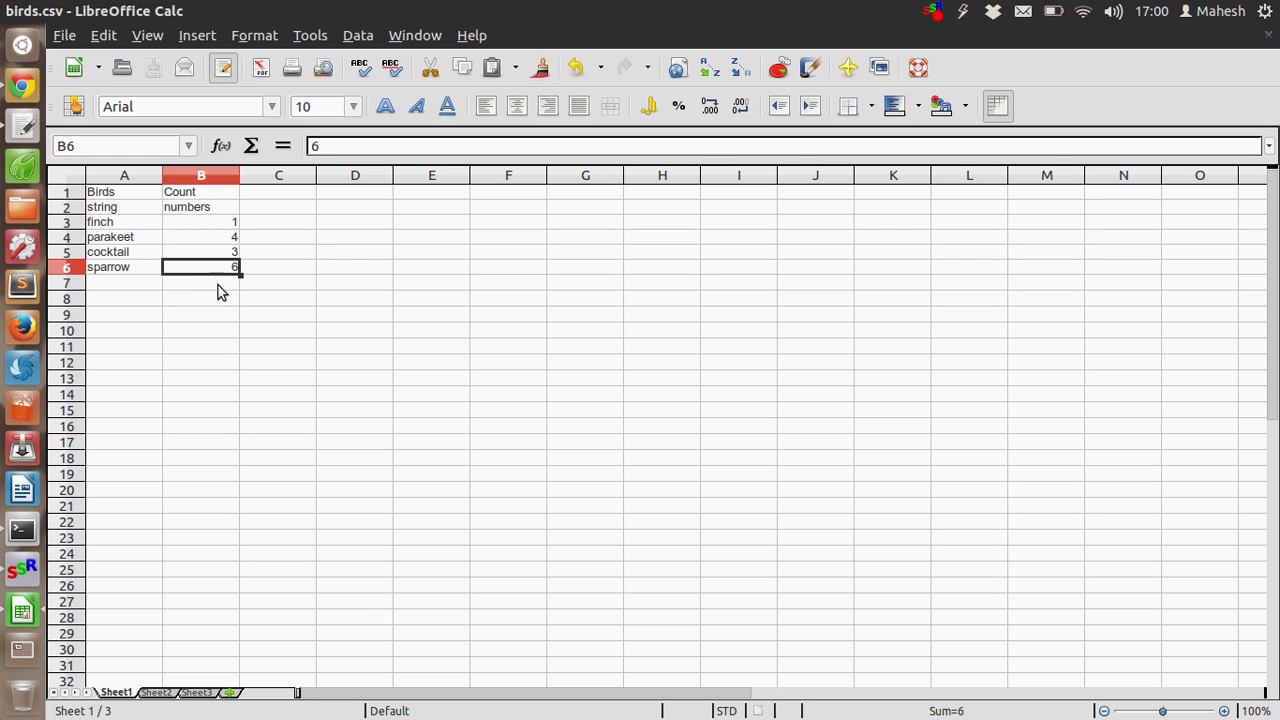
- Choose the pie chart type and continue to the chart data step
left_click(22, 86)
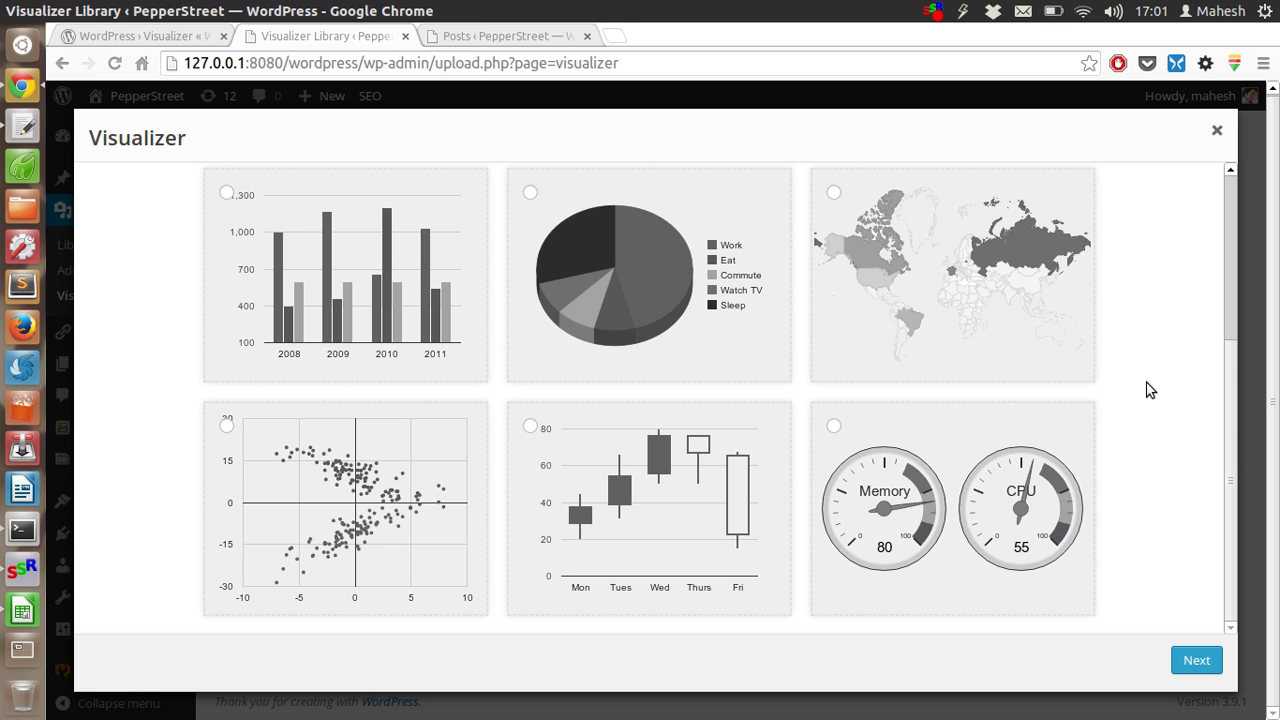
left_click(529, 192)
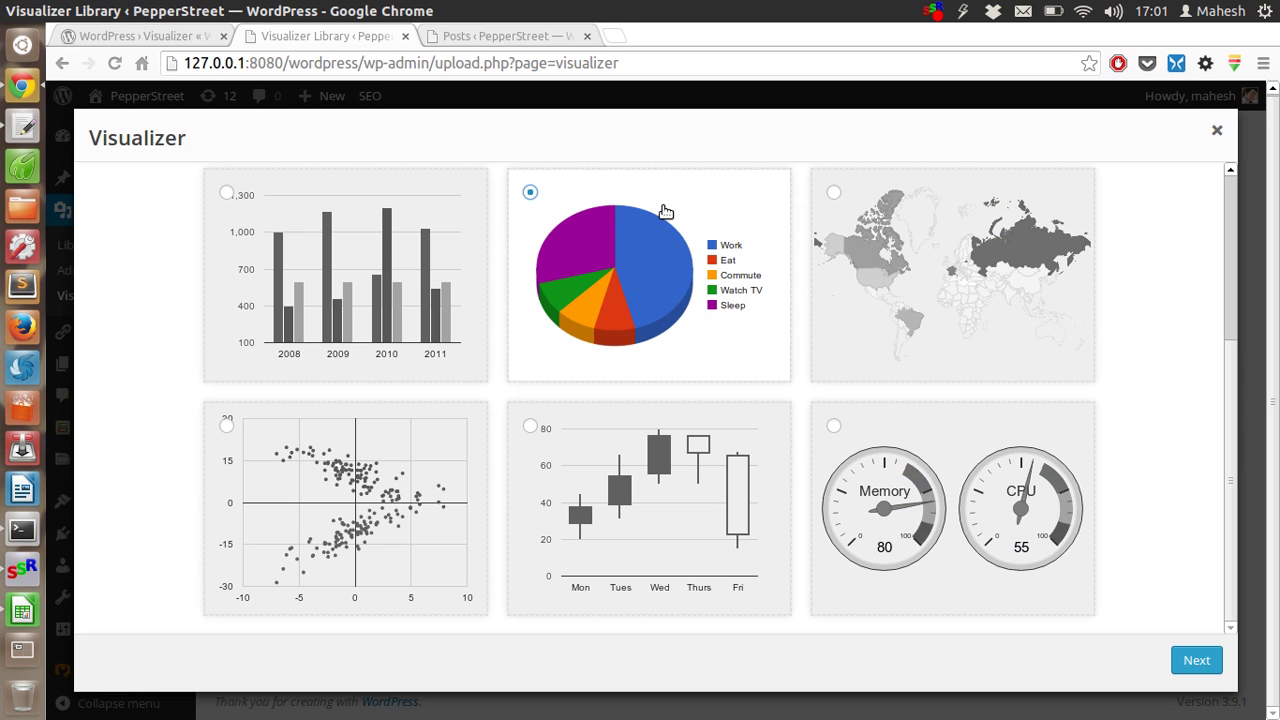
left_click(1197, 660)
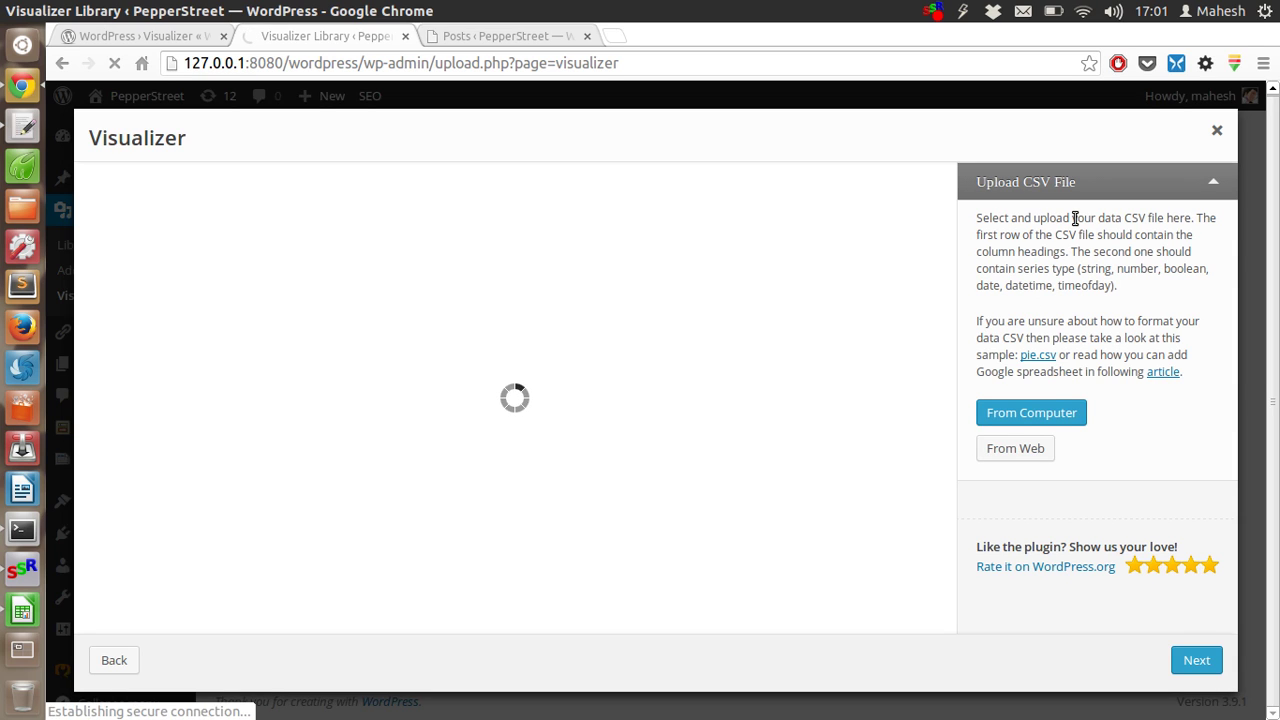
- Upload birds.csv from the computer as the chart's data source
left_click(1053, 416)
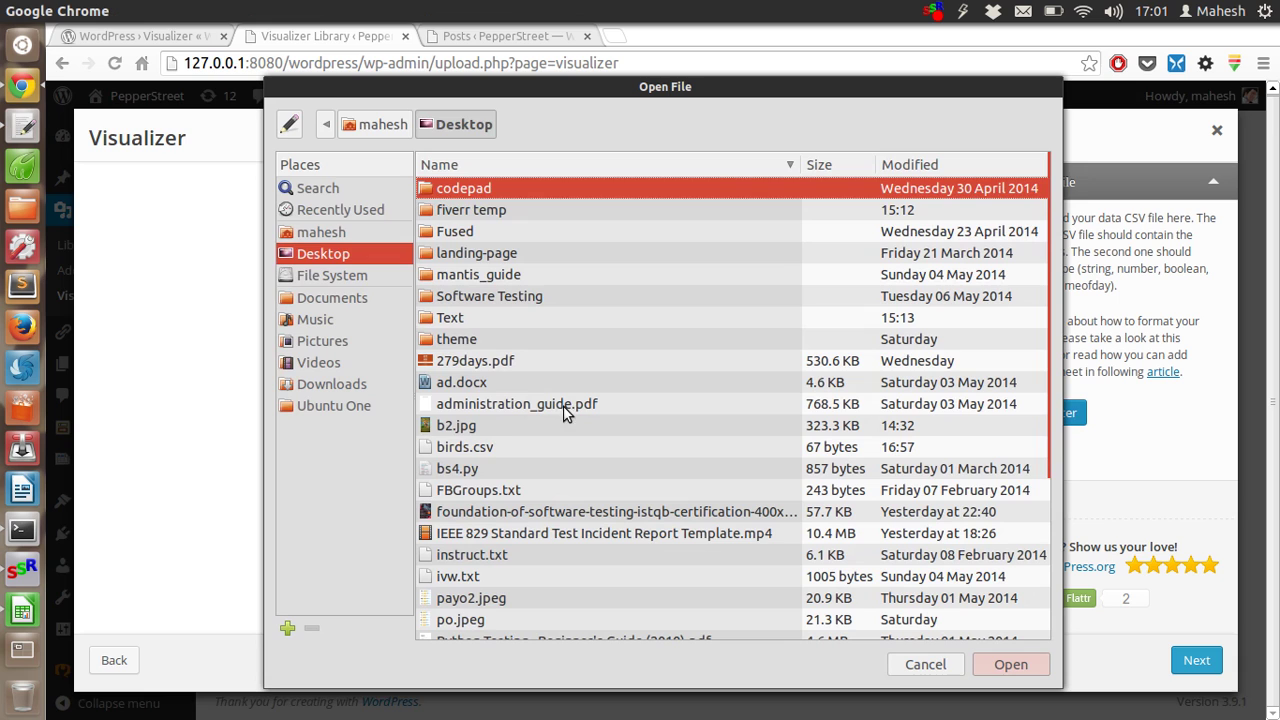
left_click(471, 448)
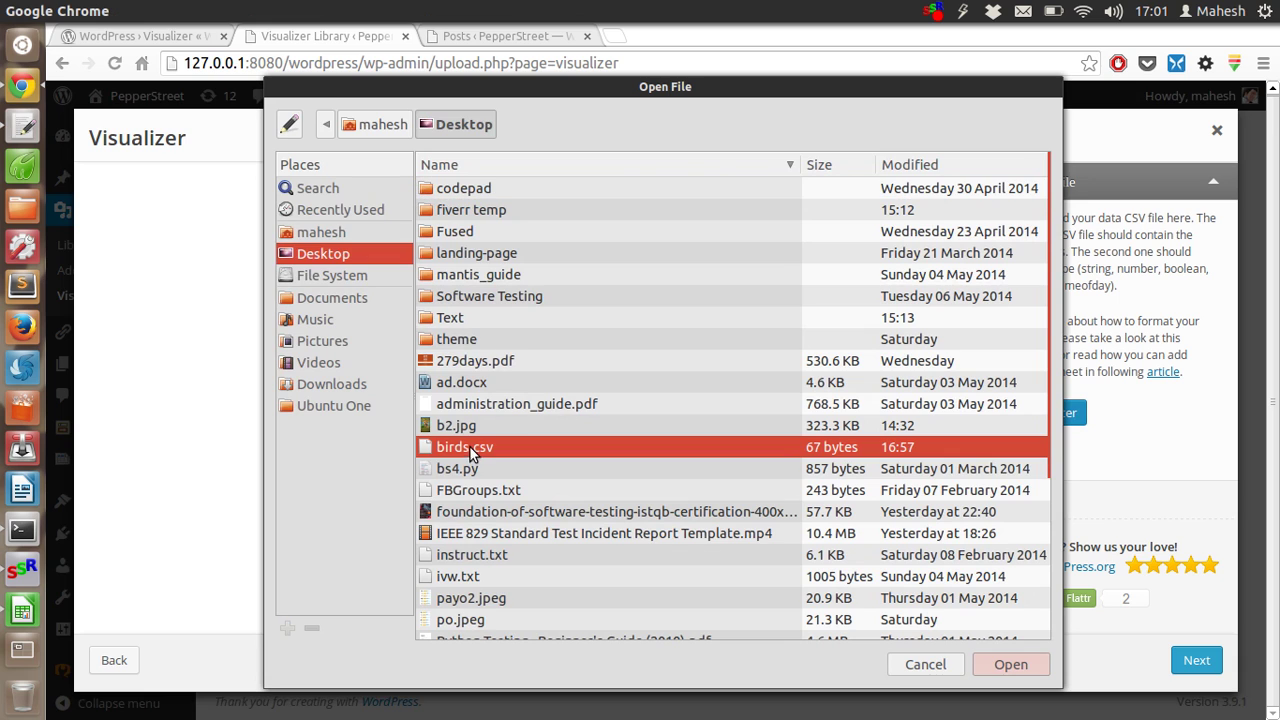
left_click(1010, 668)
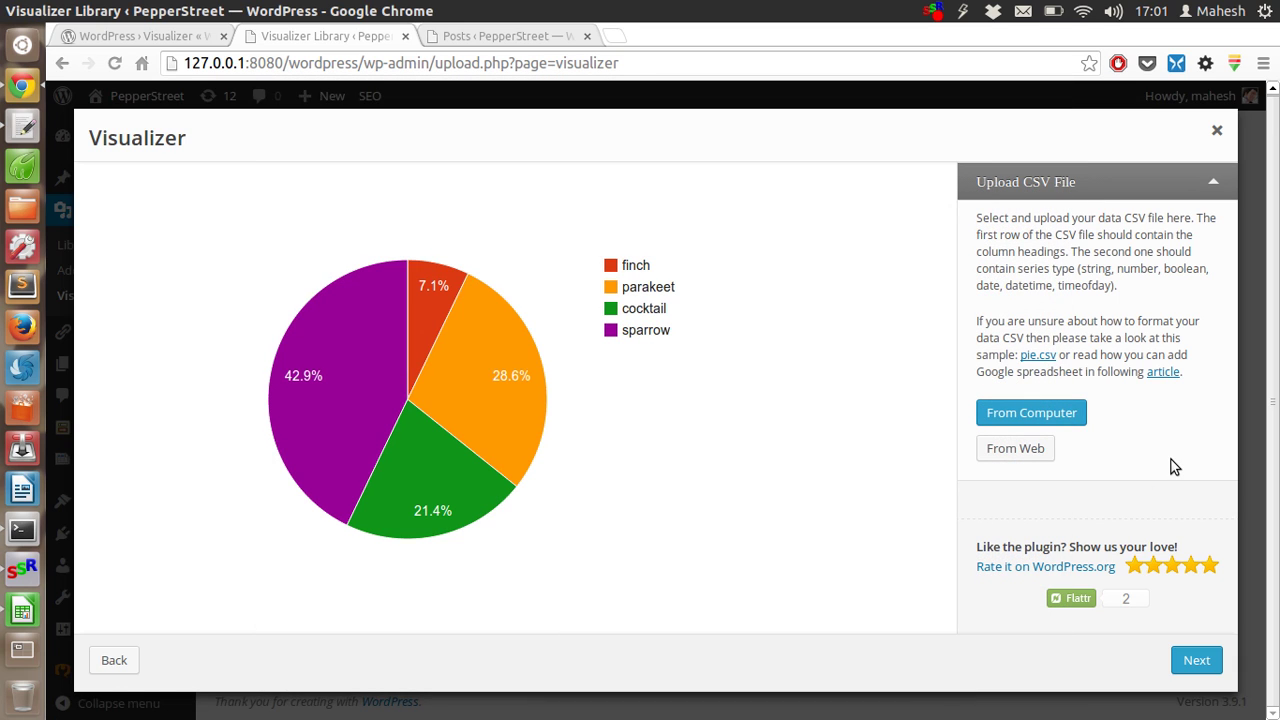
- Review the General, Pie, Residue and Slices settings, then create the birds pie chart
left_click(1196, 660)
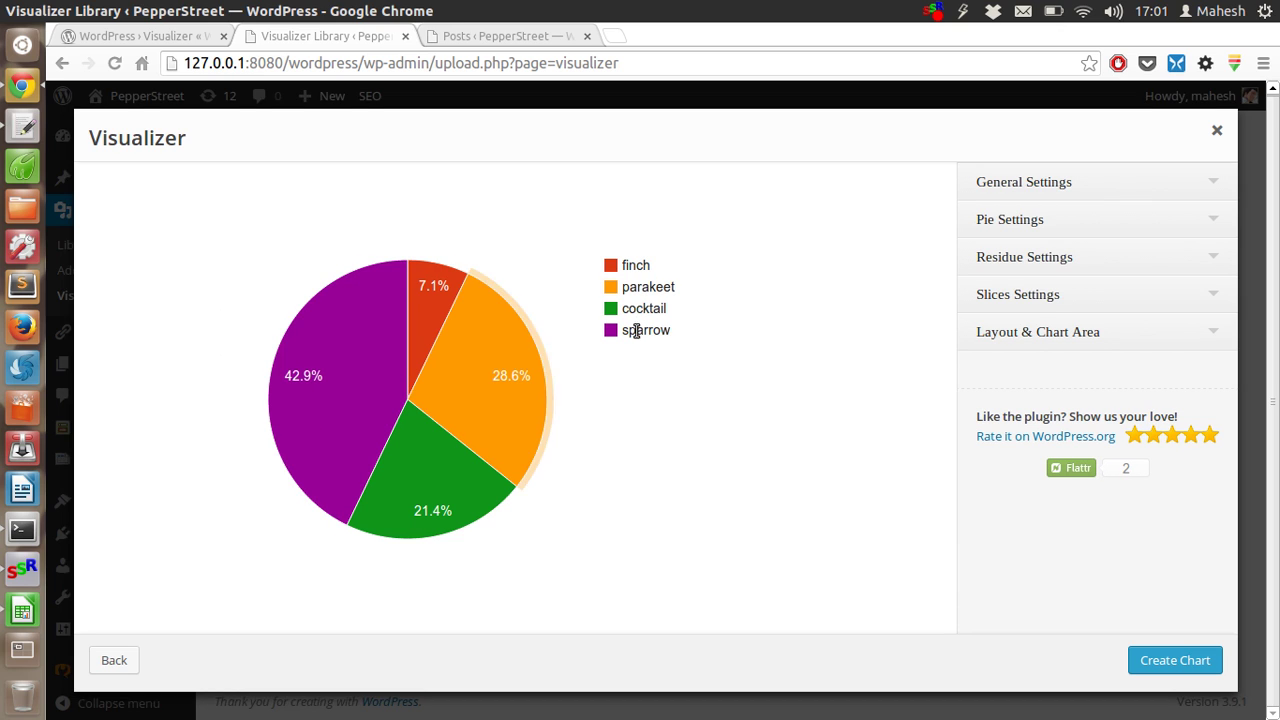
mouse_move(440, 490)
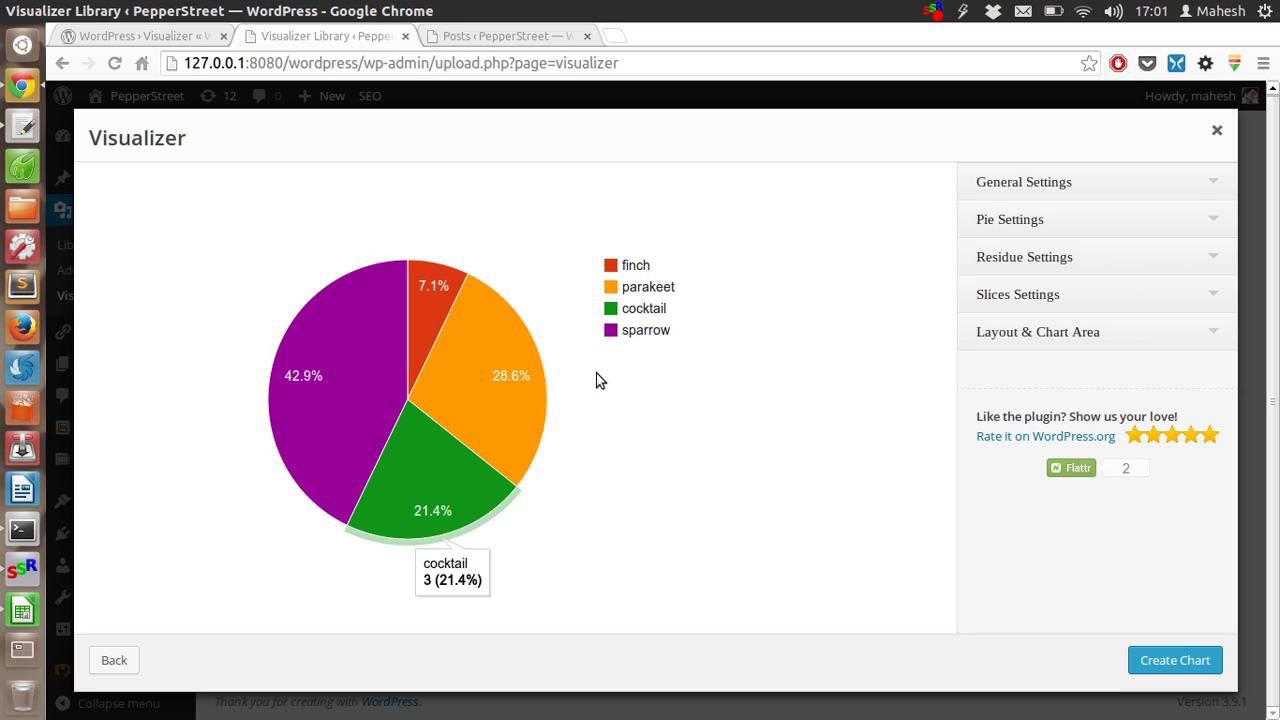
left_click(1023, 330)
left_click(1020, 300)
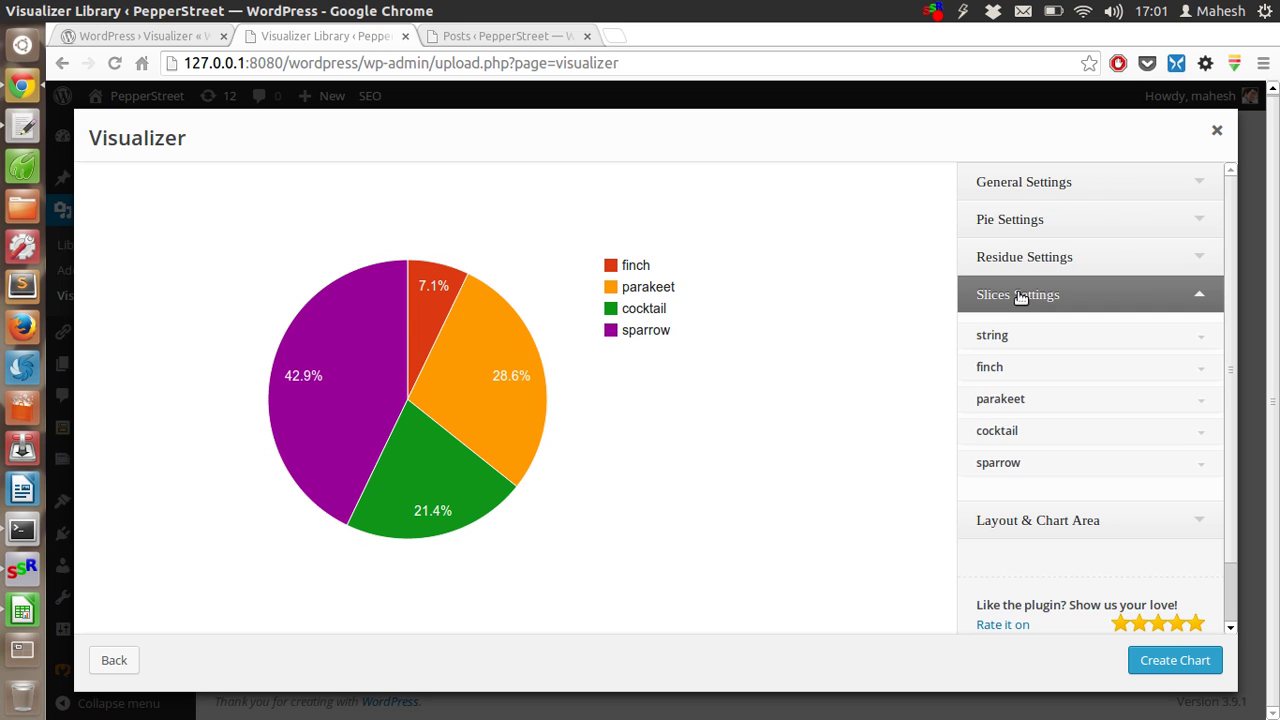
left_click(1018, 297)
left_click(1014, 257)
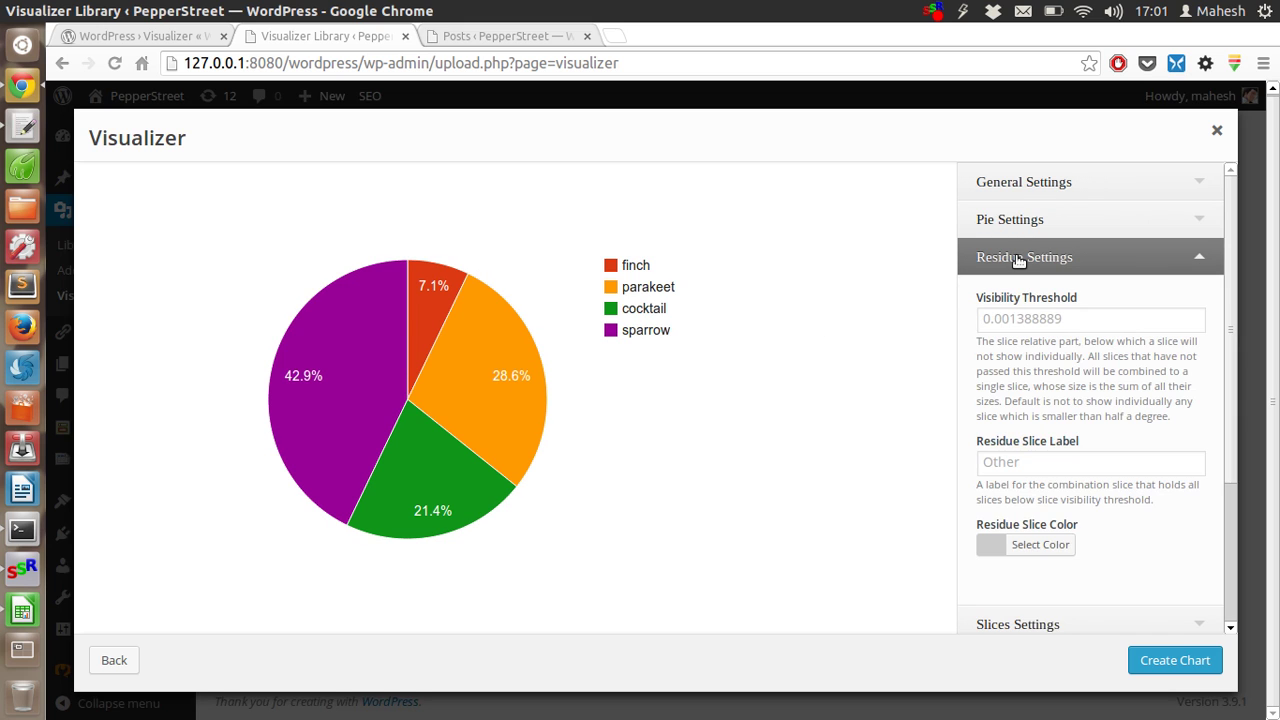
left_click(1010, 222)
left_click(1012, 224)
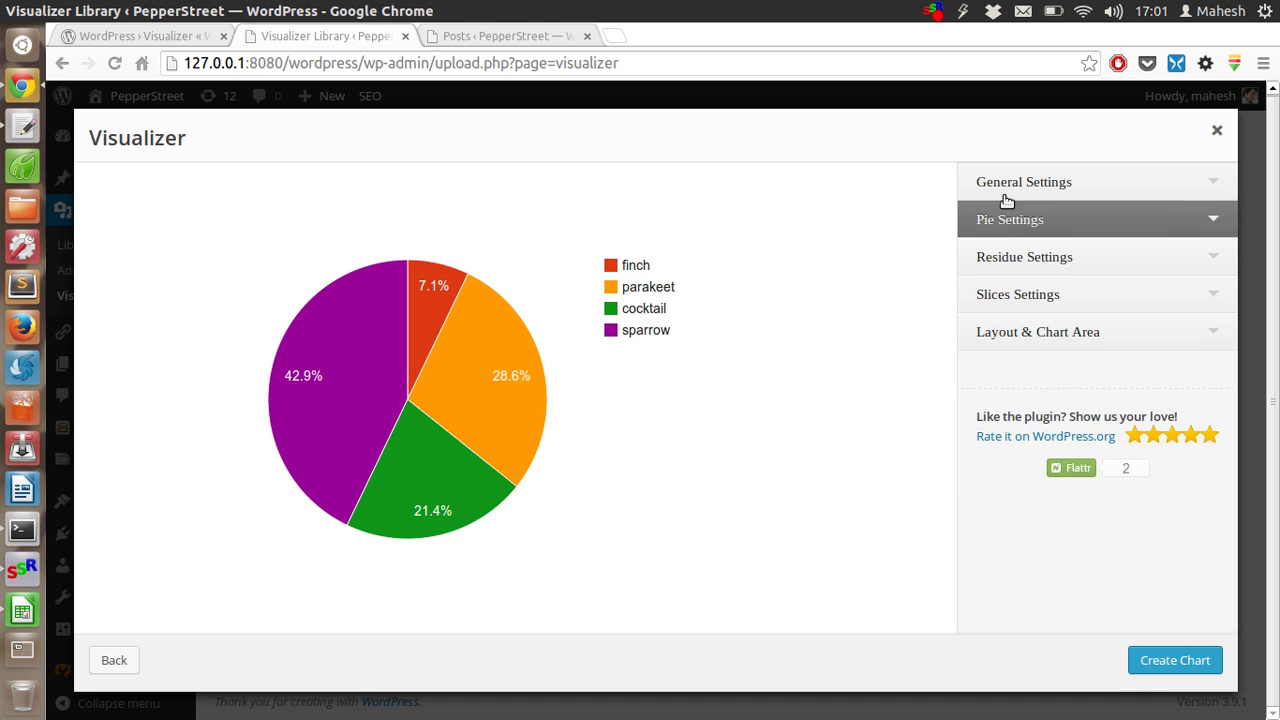
left_click(1008, 190)
left_click(1008, 189)
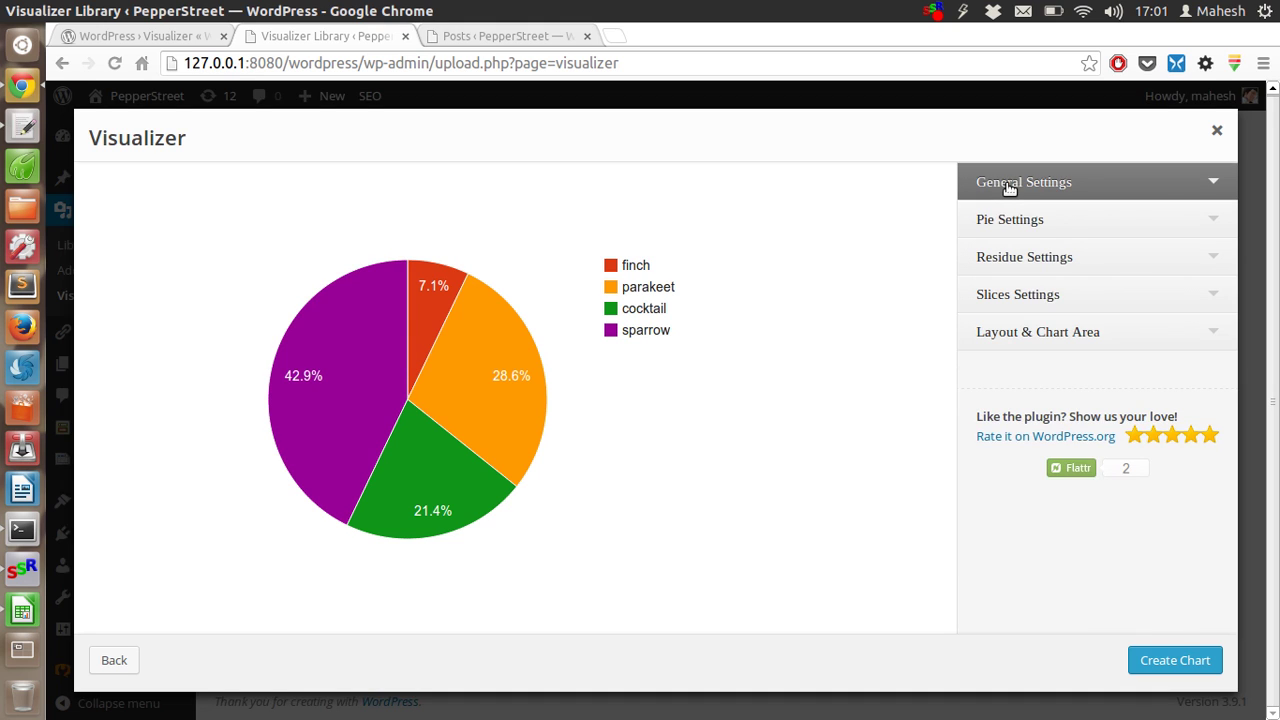
left_click(1175, 660)
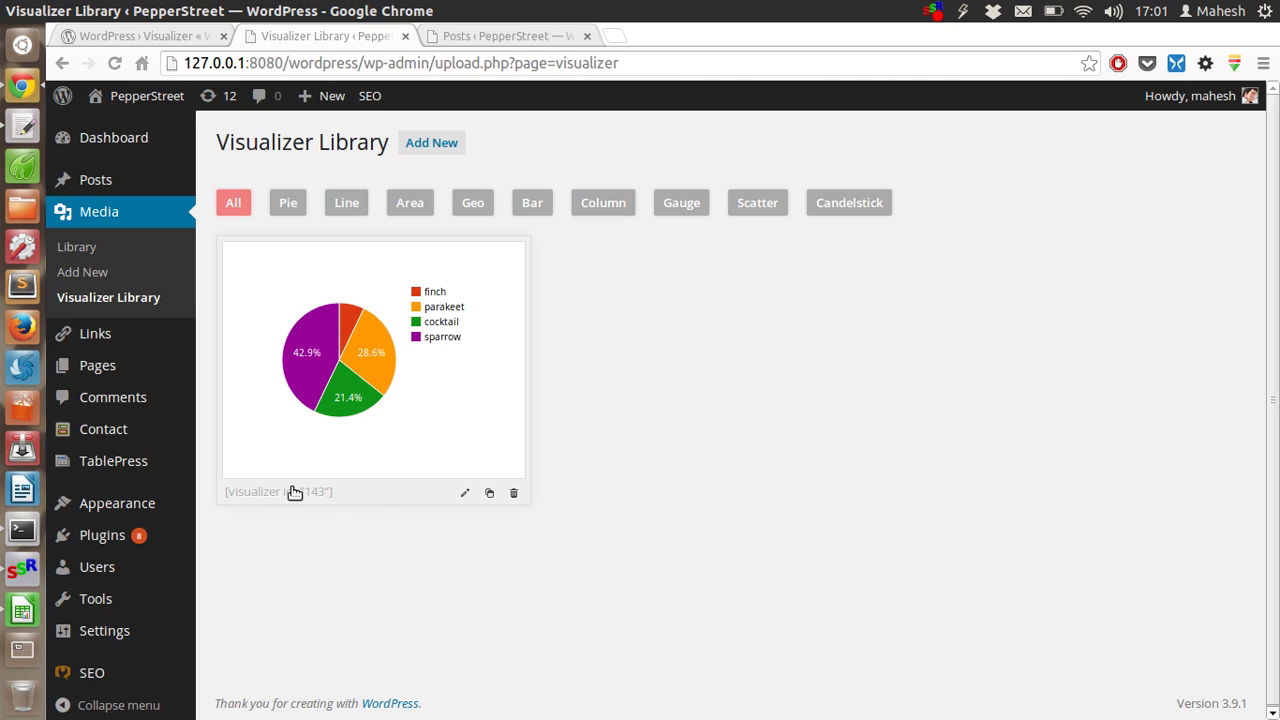
- Select and copy the chart shortcode [visualizer id="143"]
left_click(405, 478)
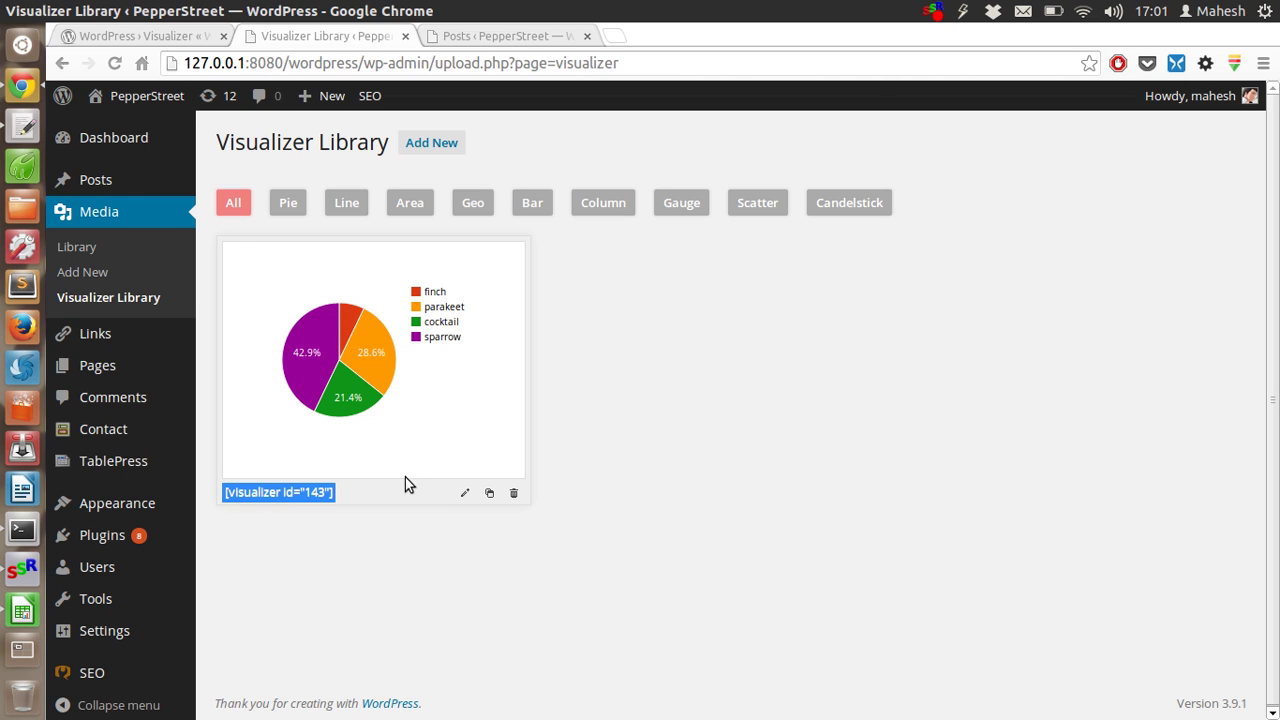
right_click(300, 494)
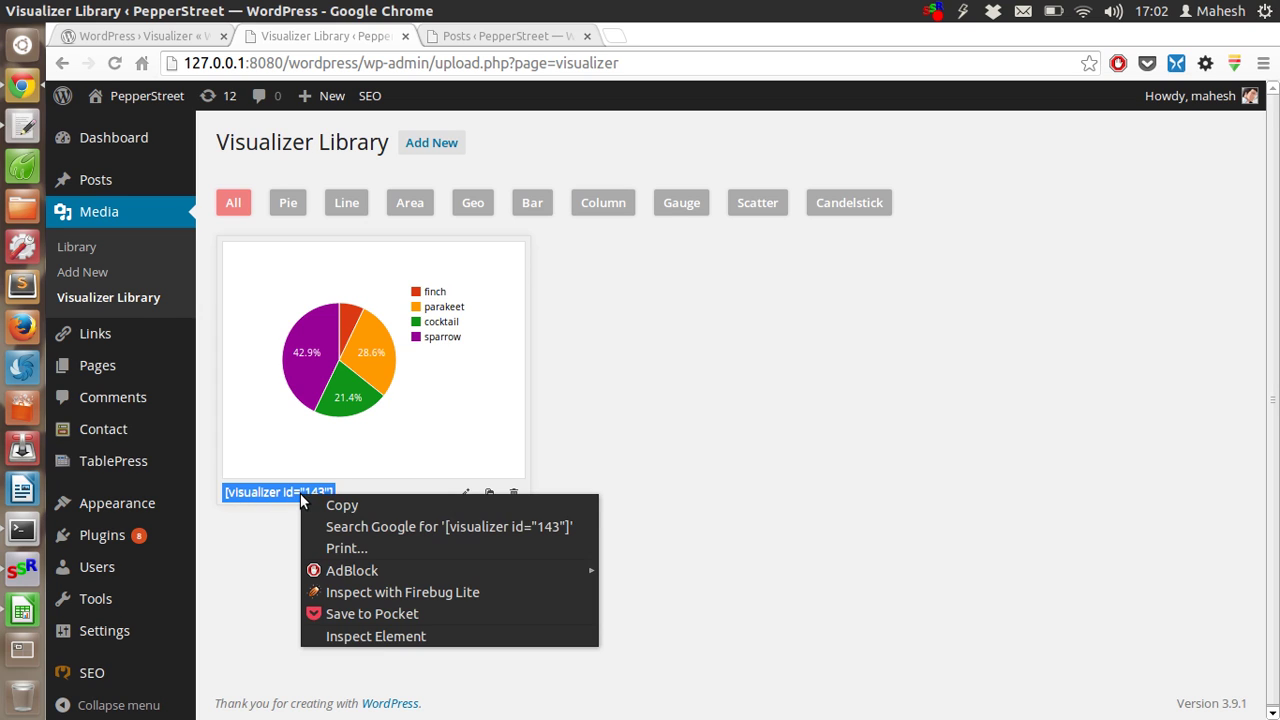
left_click(317, 504)
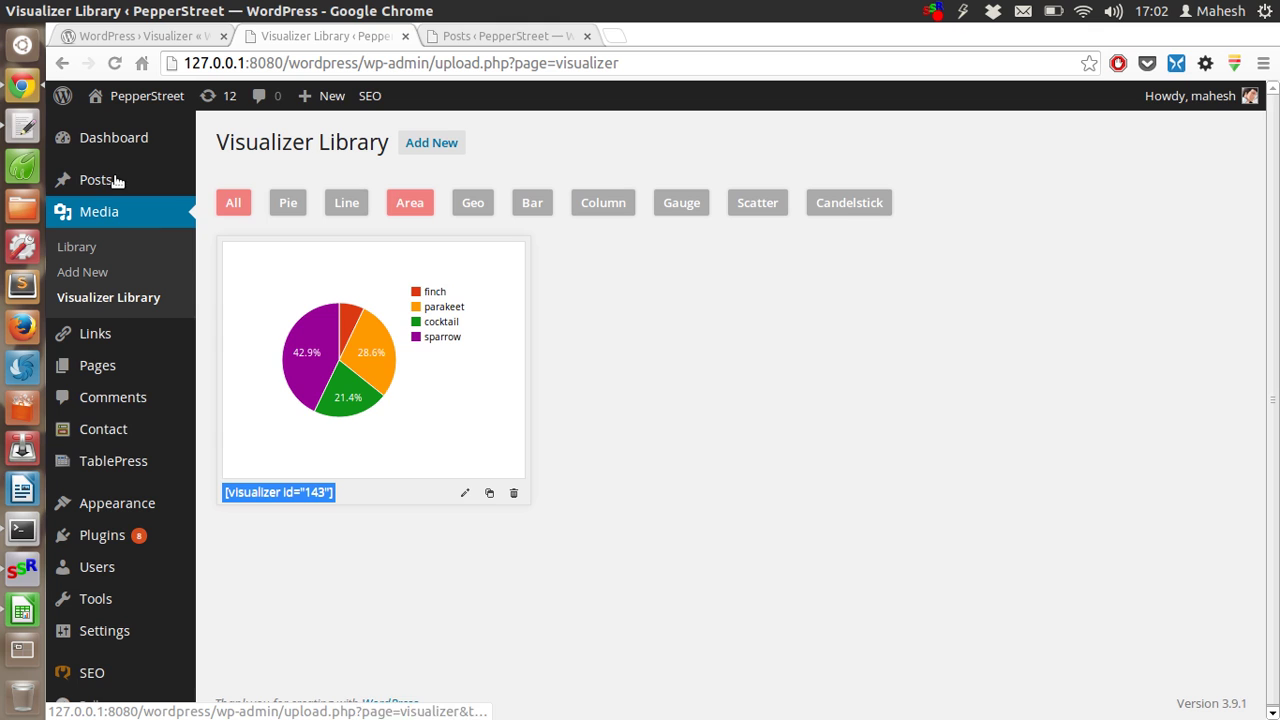
- Open Sample Text Post for editing and locate its empty post body
left_click(459, 37)
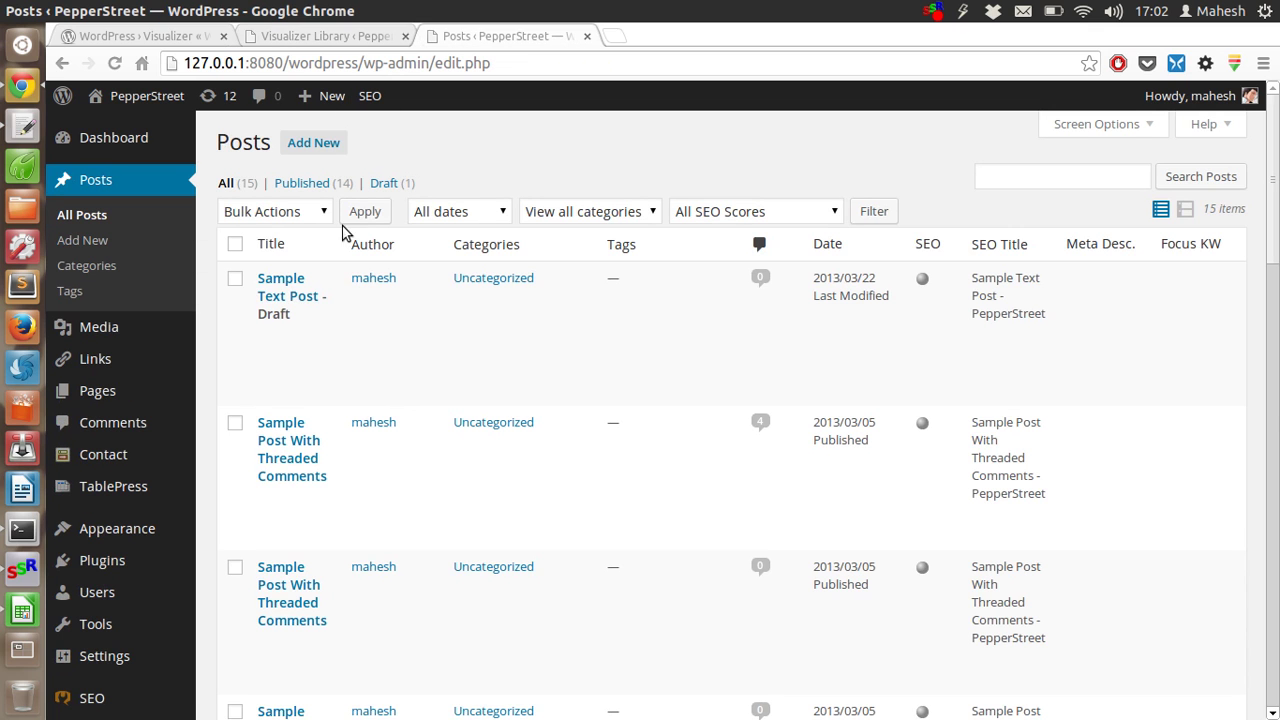
mouse_move(290, 296)
left_click(325, 316)
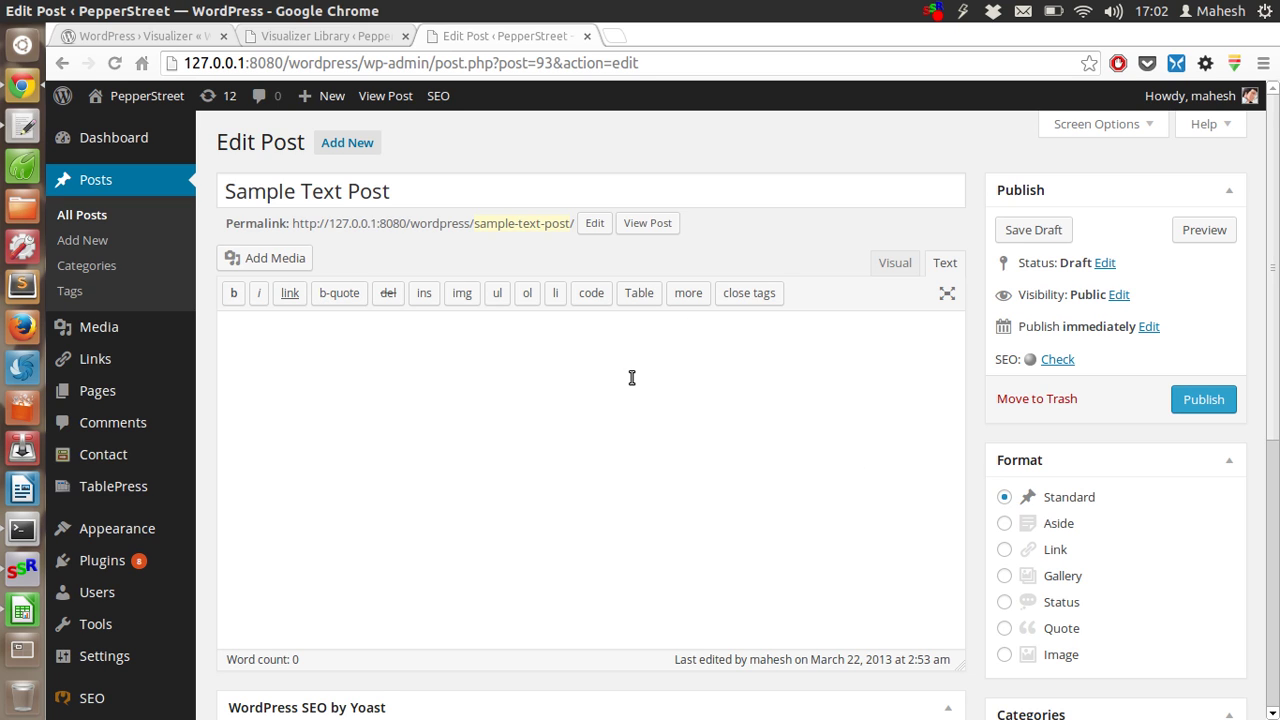
left_click(631, 377)
scroll(630, 377, "down", 2)
scroll(630, 377, "down", 1)
scroll(630, 377, "down", 1)
scroll(630, 377, "down", 1)
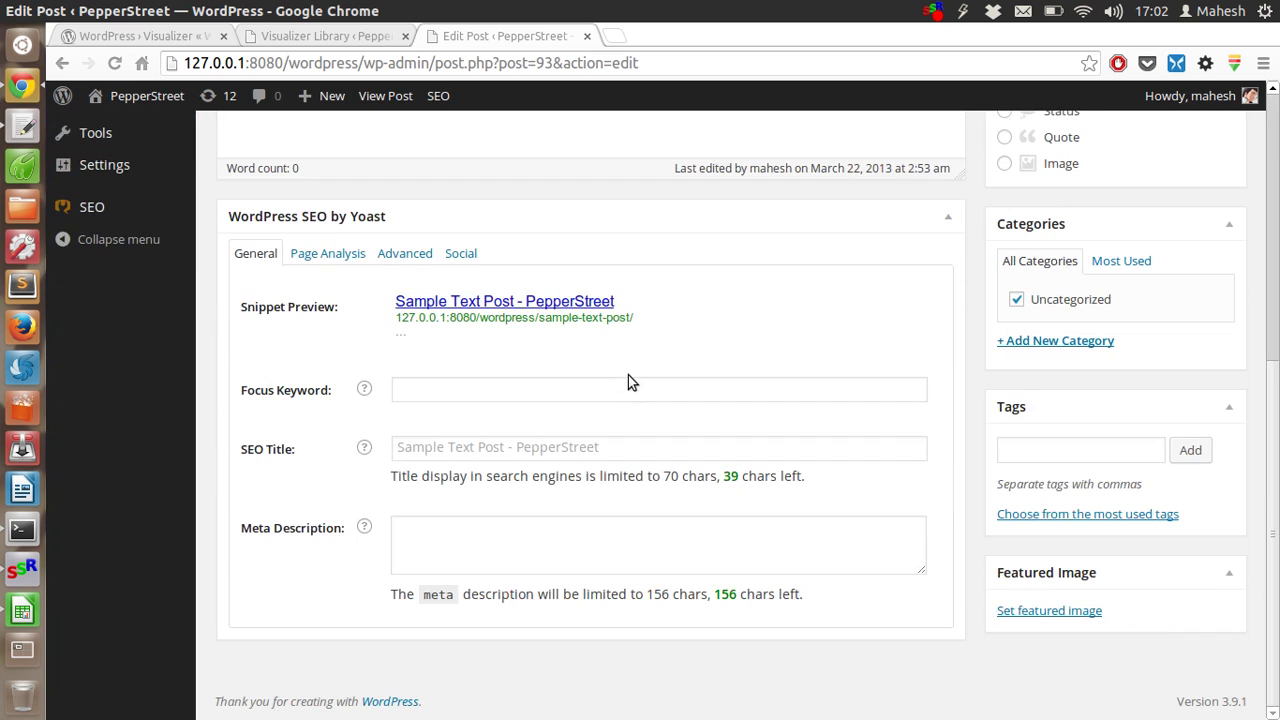
scroll(628, 375, "up", 3)
scroll(628, 375, "up", 2)
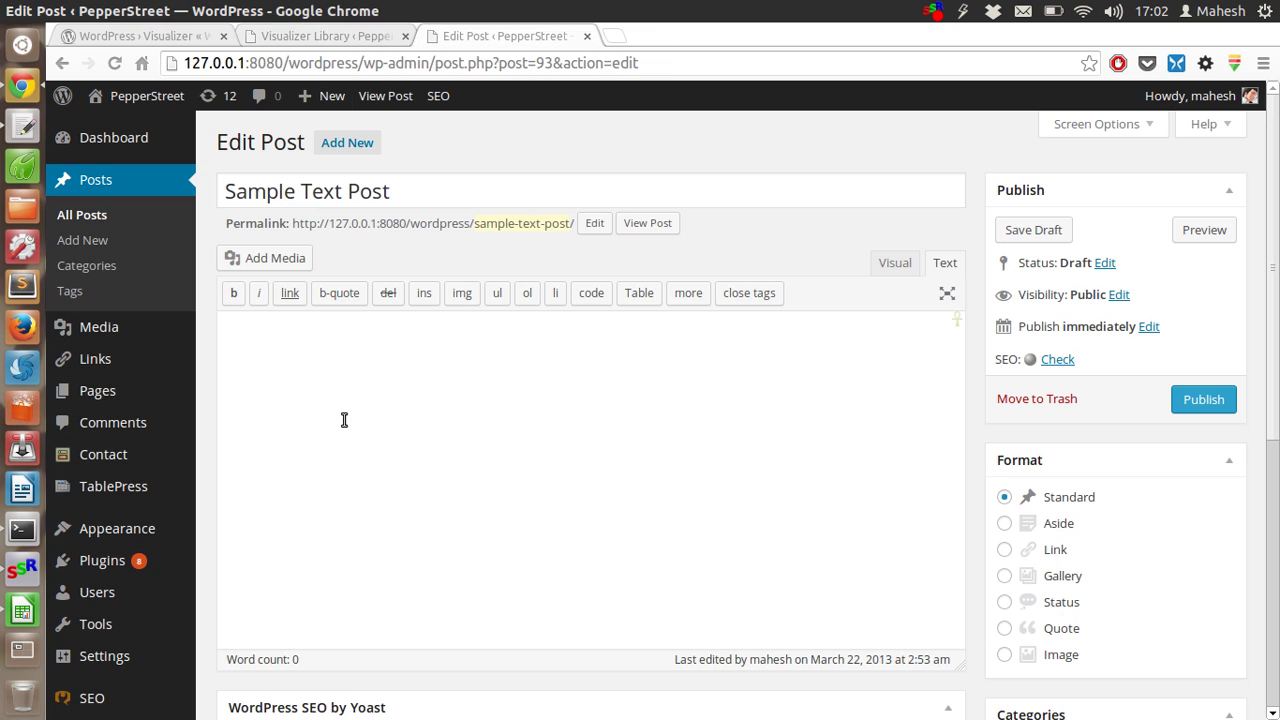
left_click(395, 421)
scroll(395, 420, "down", 2)
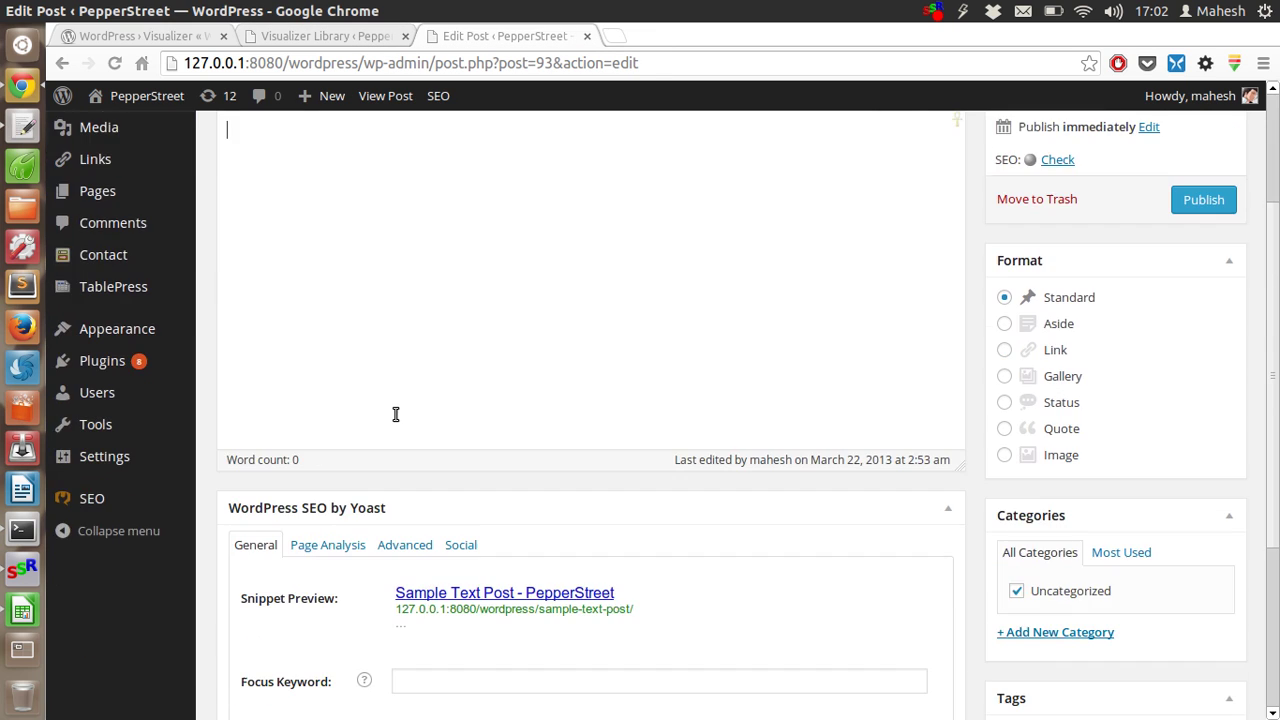
scroll(395, 420, "up", 1)
scroll(395, 420, "up", 1)
- Paste the [visualizer id="143"] shortcode into the post body using the Visual editor
left_click(887, 263)
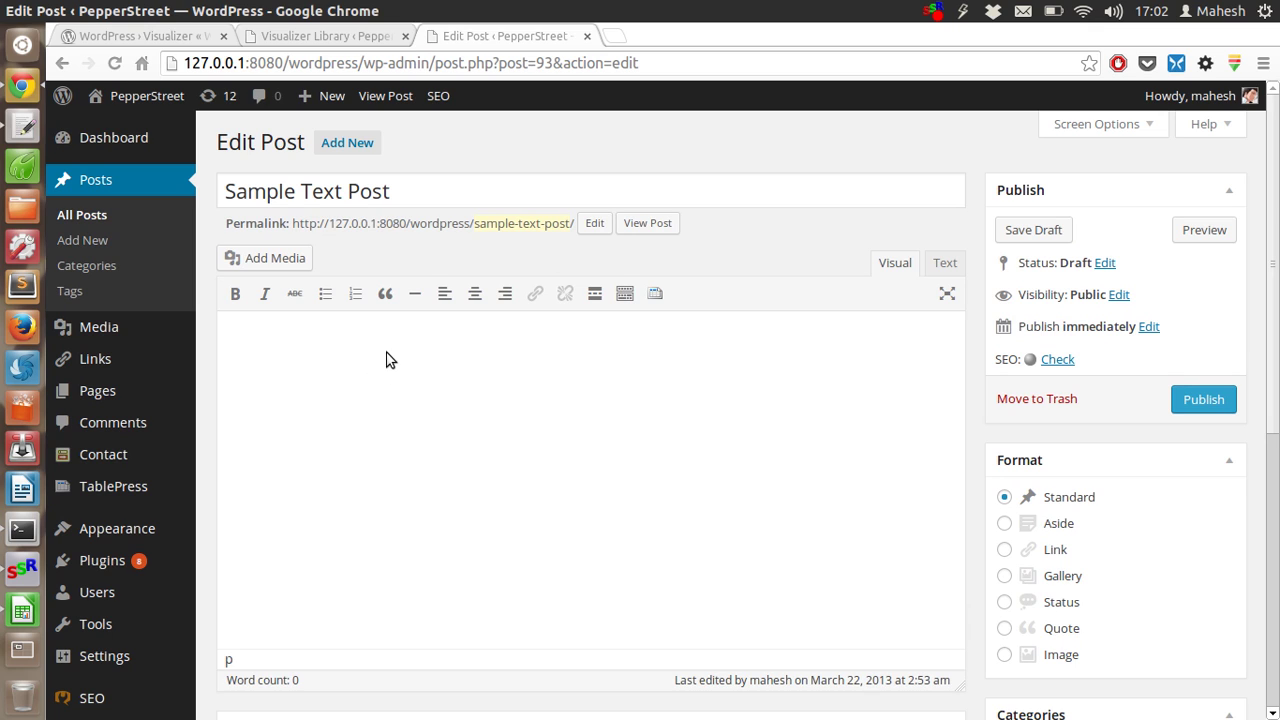
left_click(301, 342)
key("ctrl+v")
- Publish Sample Text Post and open the live post in a new tab
left_click(1201, 401)
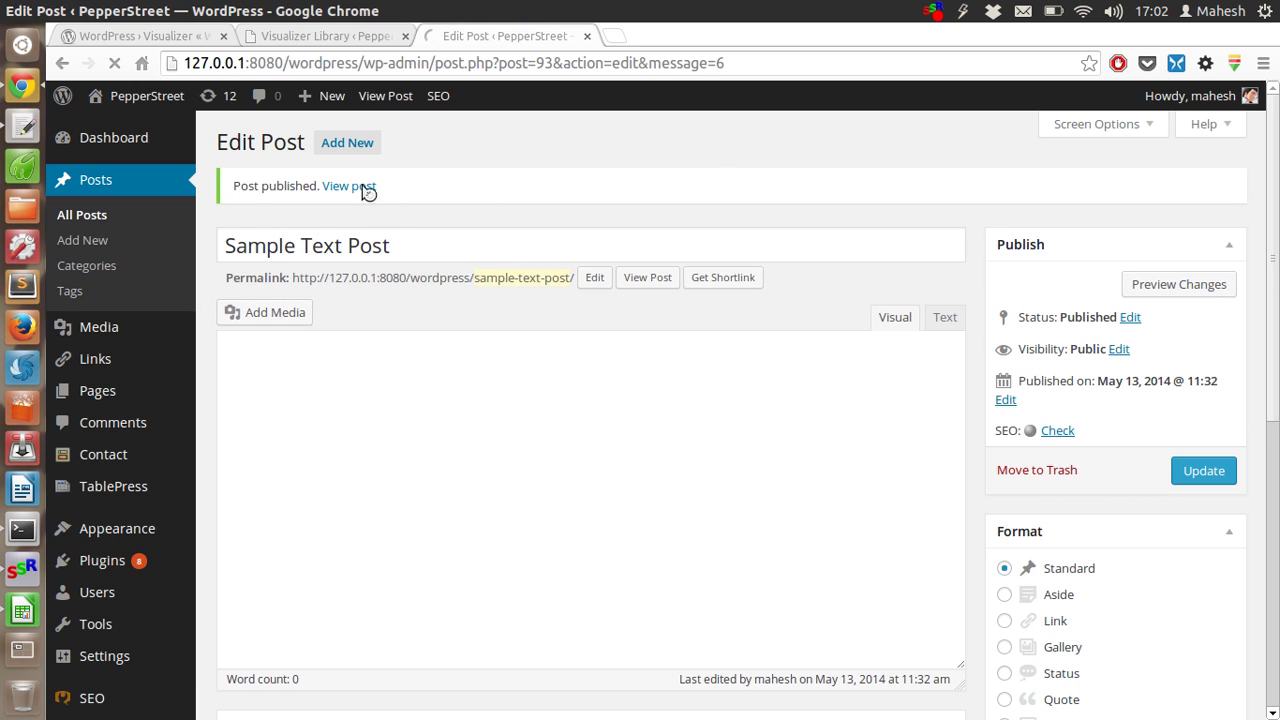
right_click(358, 186)
left_click(380, 199)
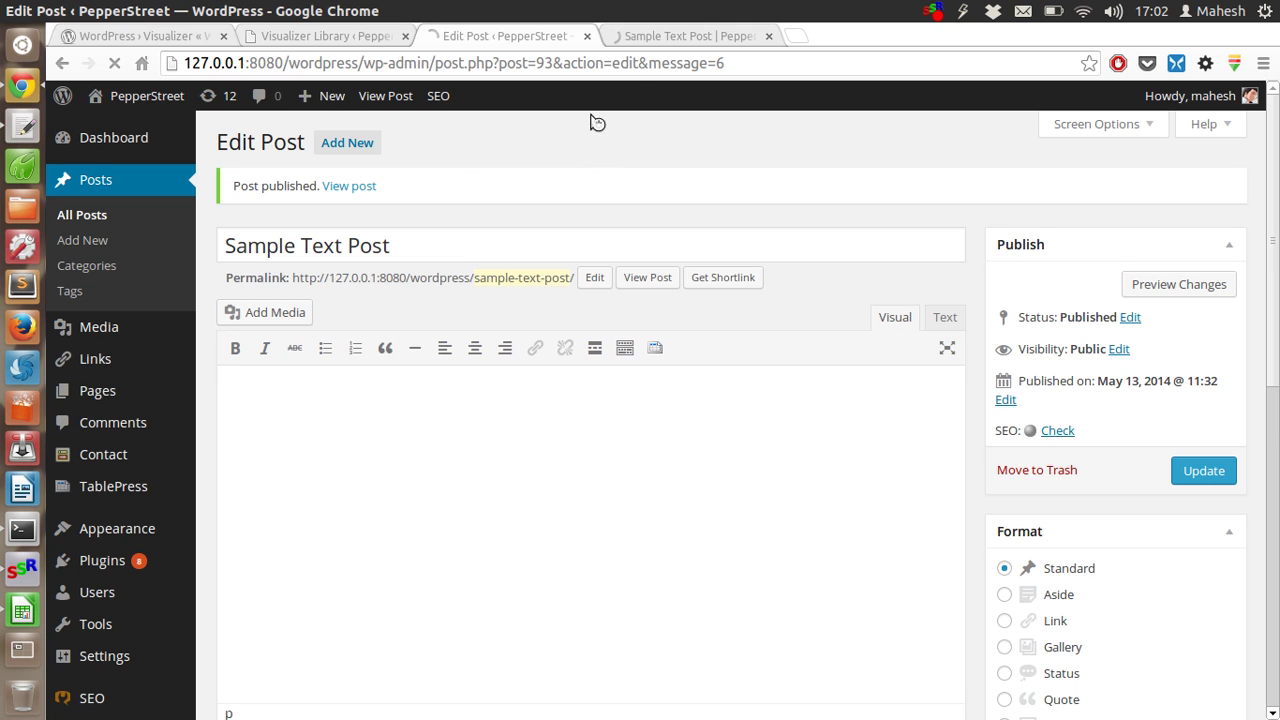
- Scroll the published Sample Text Post to confirm the birds pie chart renders, then return to the editor tab
left_click(645, 36)
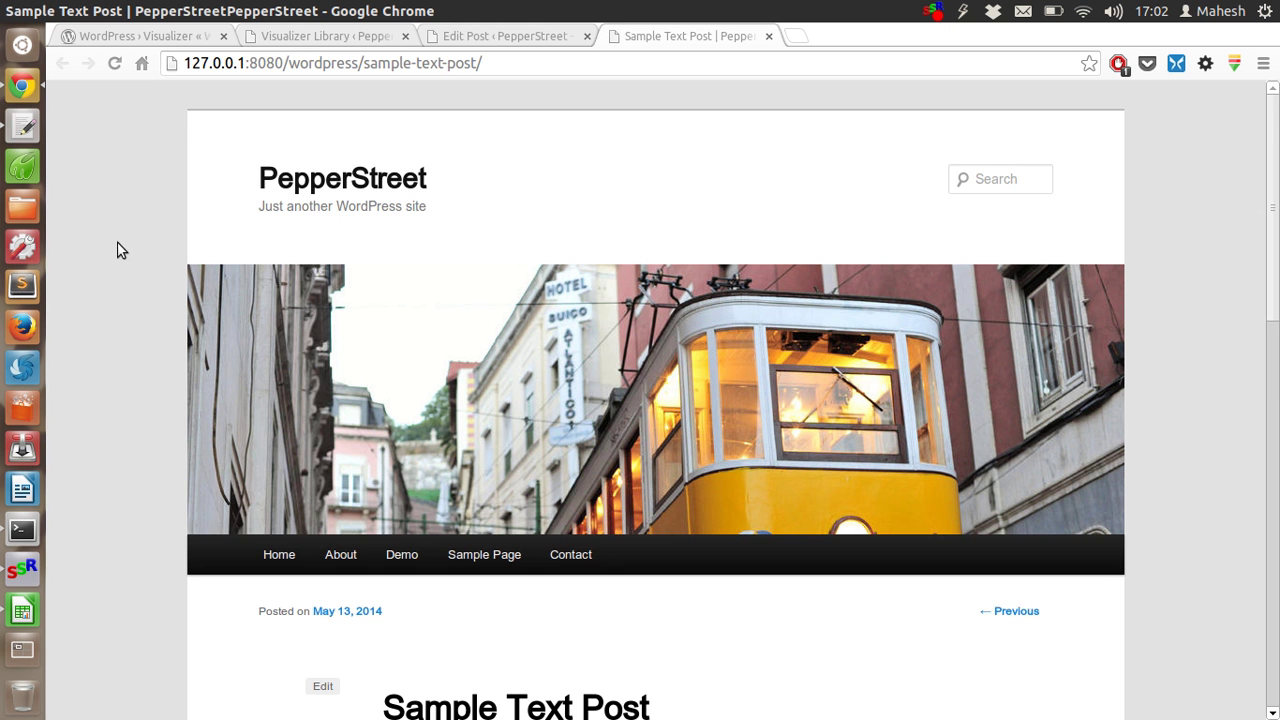
scroll(120, 249, "down", 4)
scroll(118, 249, "down", 4)
scroll(120, 249, "down", 3)
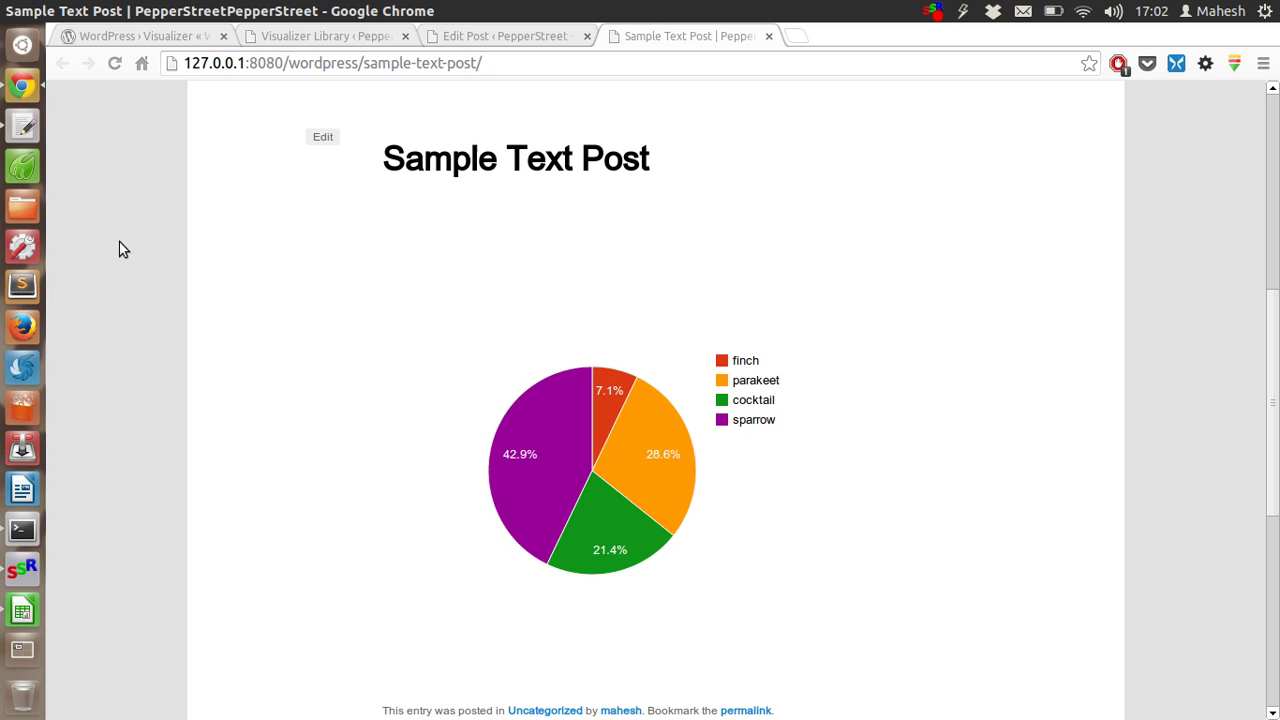
scroll(120, 249, "down", 1)
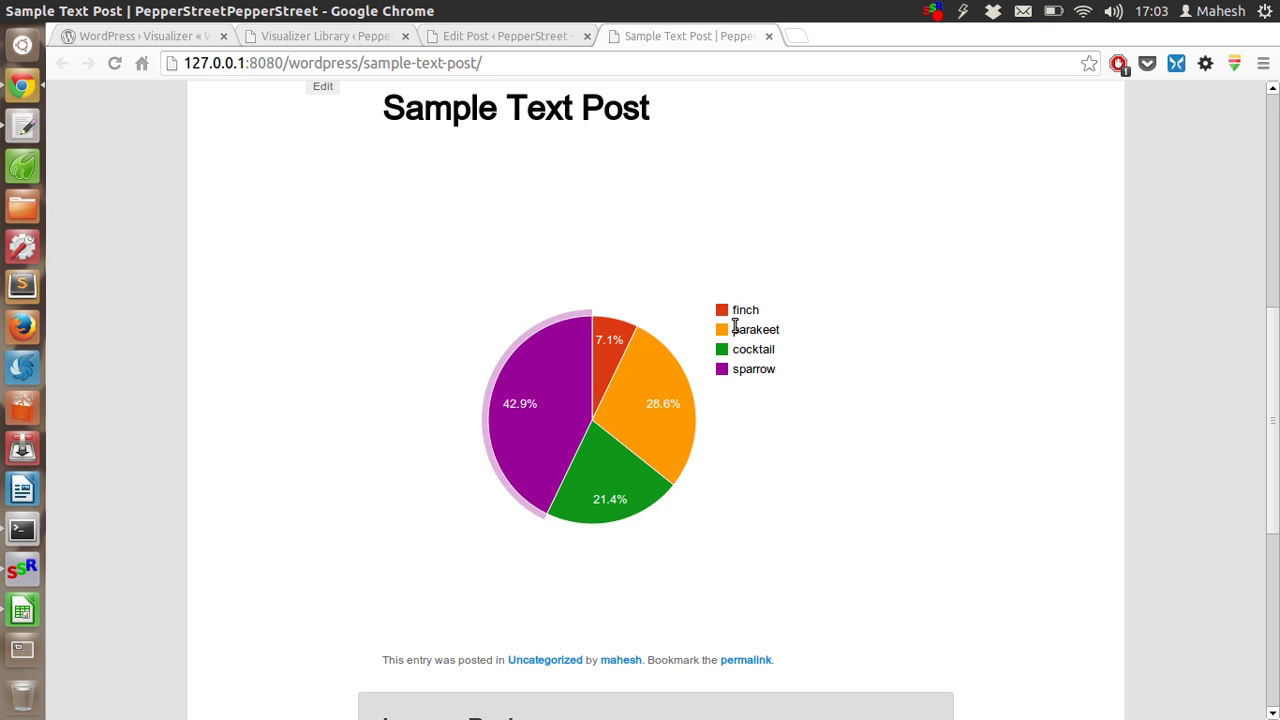
mouse_move(755, 380)
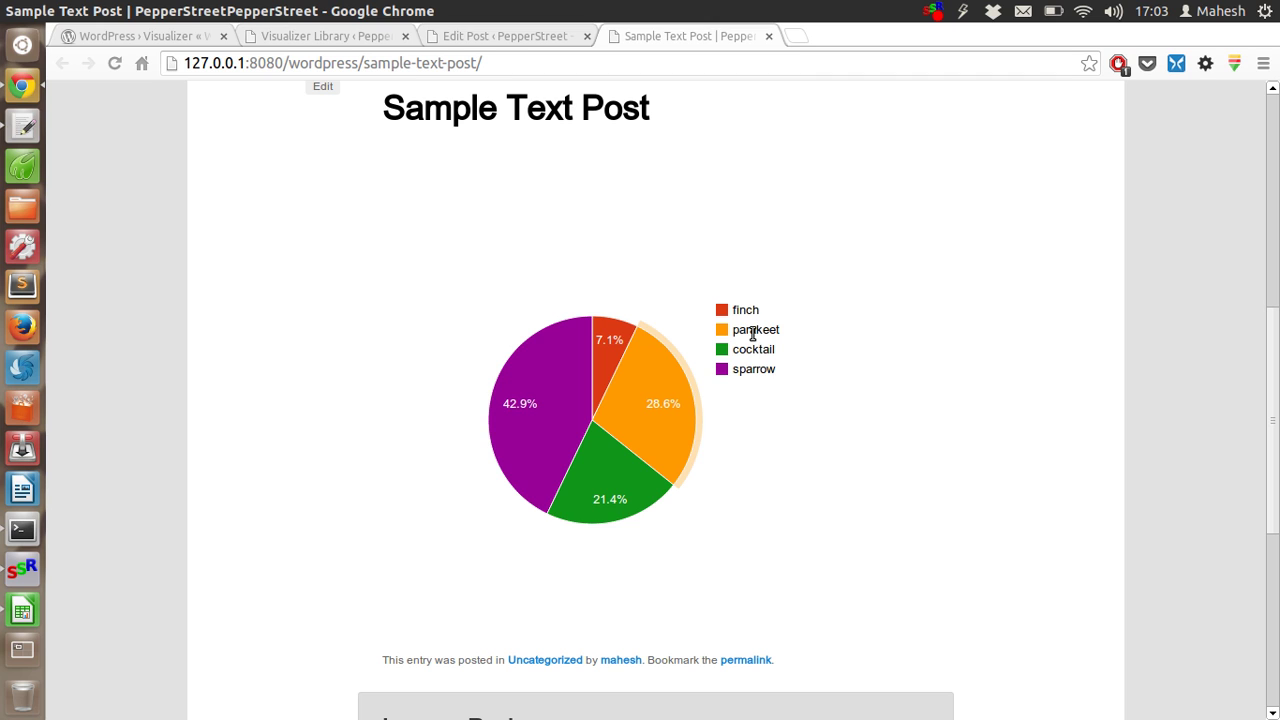
scroll(872, 317, "down", 2)
scroll(872, 314, "down", 3)
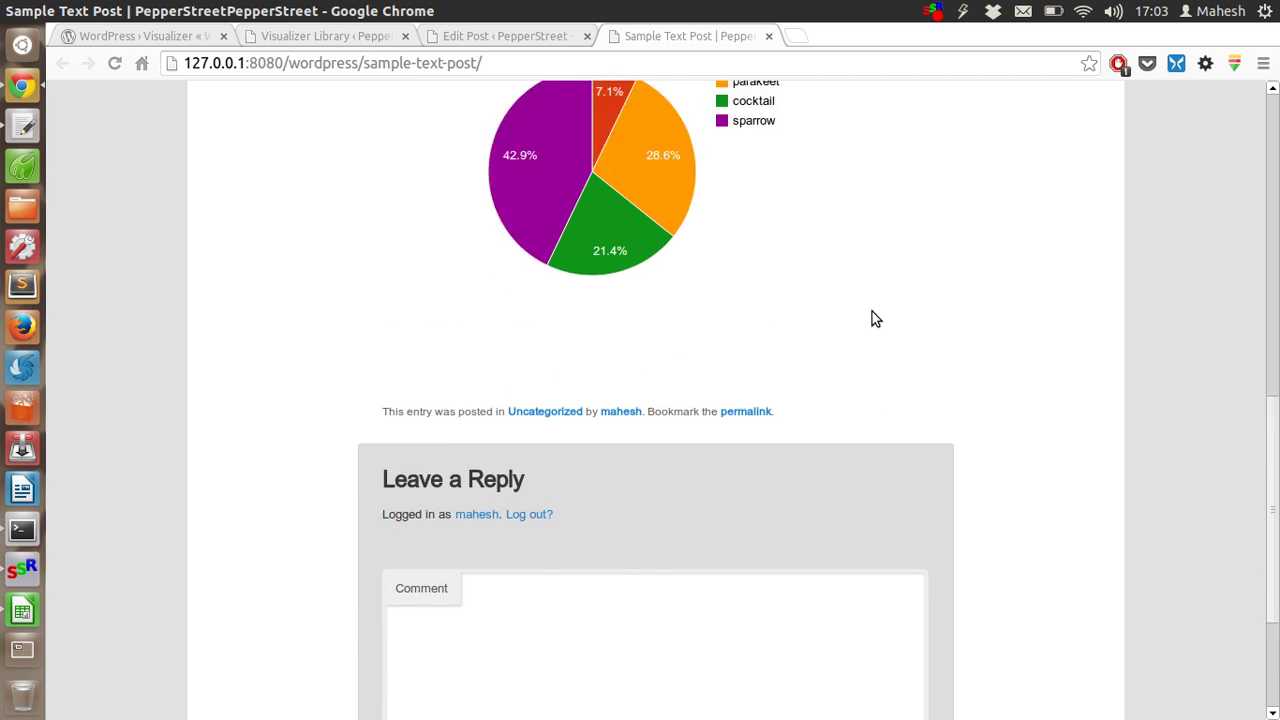
scroll(872, 318, "up", 6)
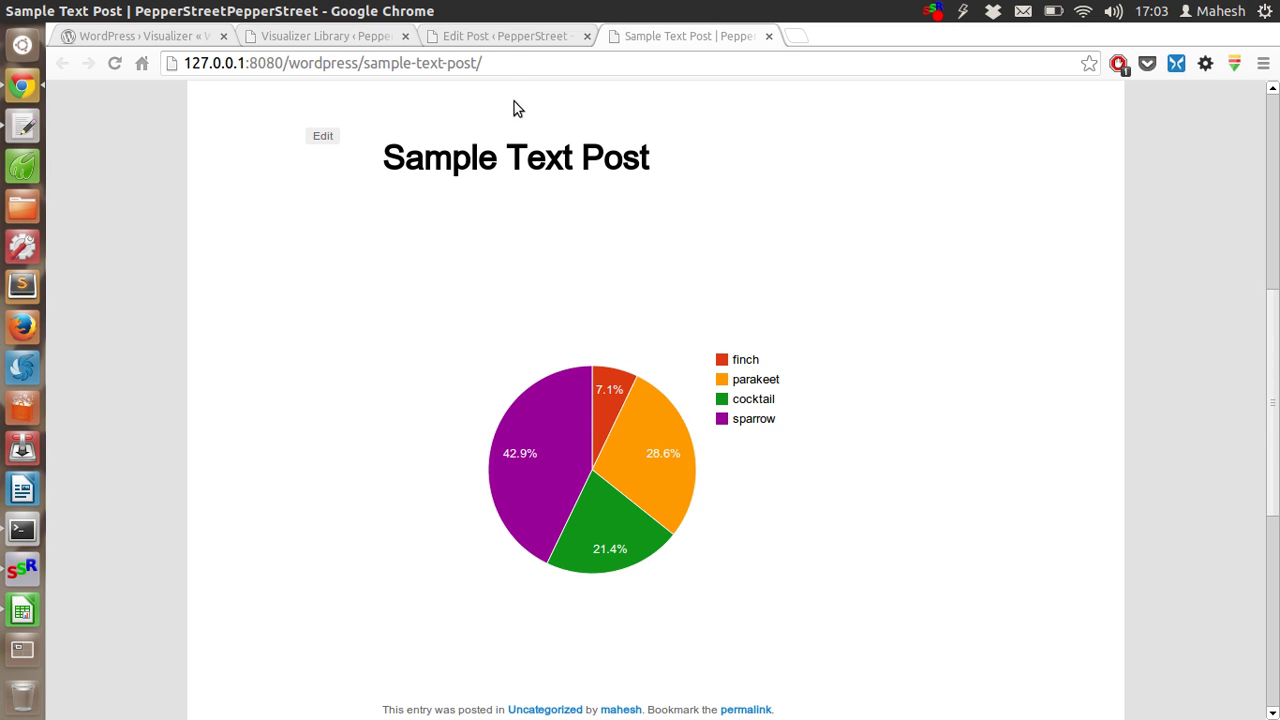
left_click(492, 38)
- Switch back to the Visualizer Library tab listing pie chart 143
left_click(330, 37)
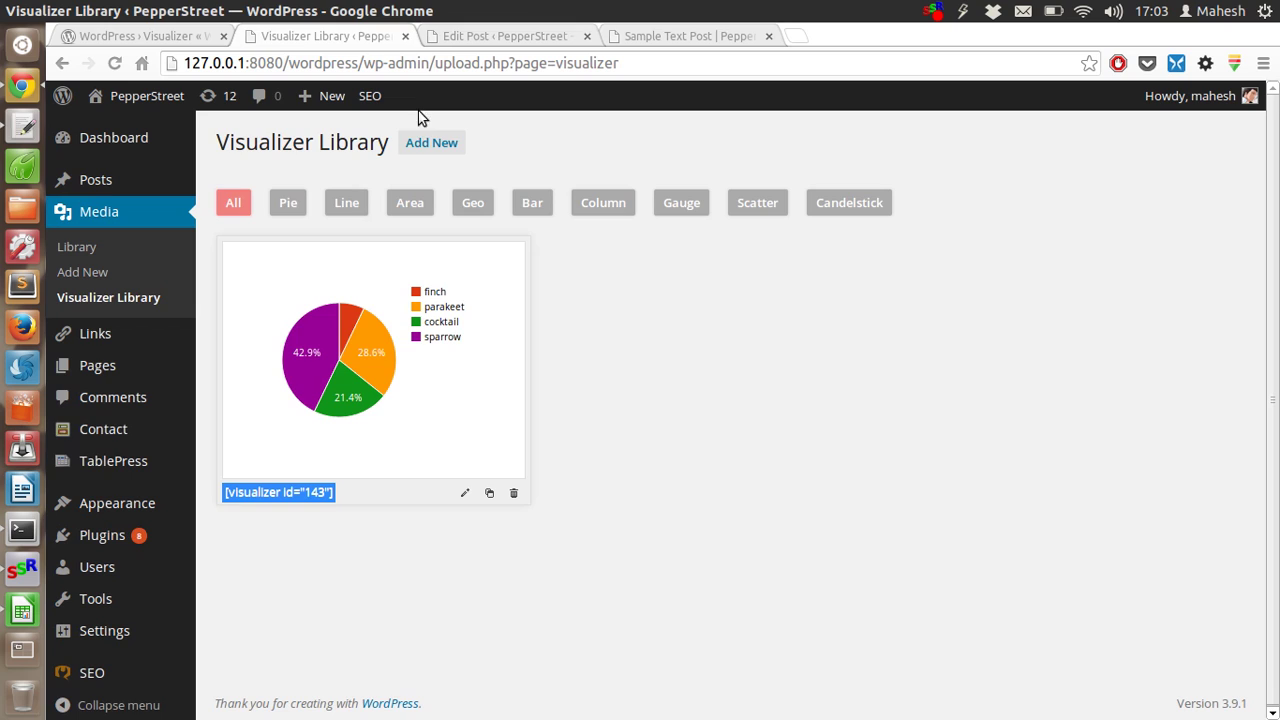